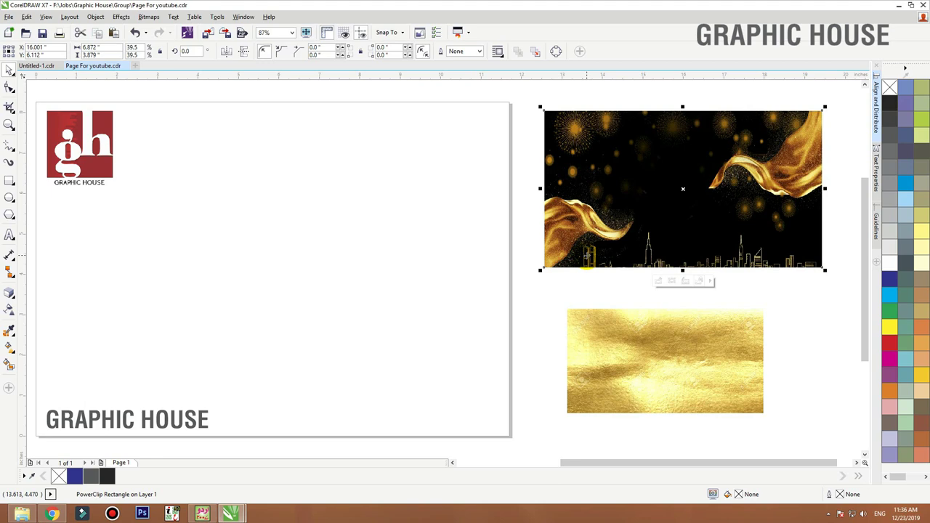
- Move the black and gold fireworks image onto the page, between the logo and the GRAPHIC HOUSE text
{"action": "left_click_drag", "start_coordinate": [585, 238], "coordinate": [547, 256]}
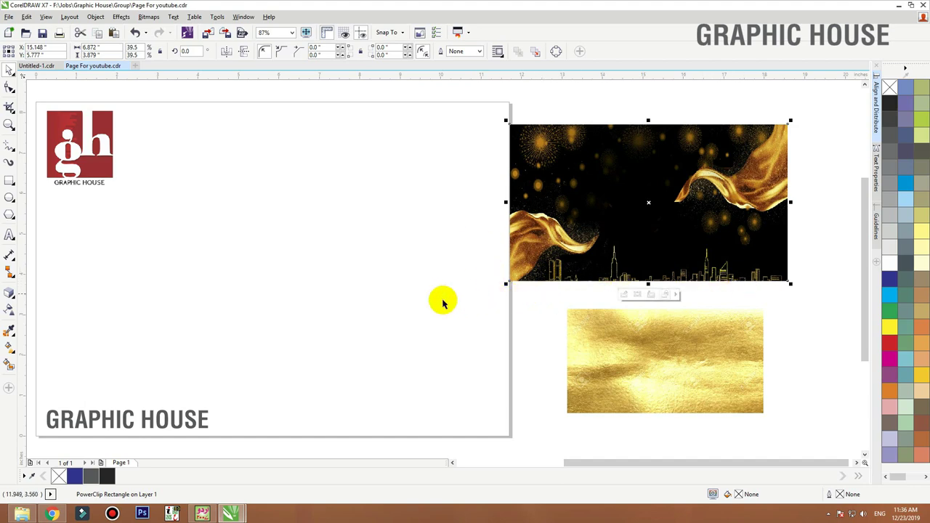
{"action": "left_click_drag", "start_coordinate": [641, 209], "coordinate": [671, 211]}
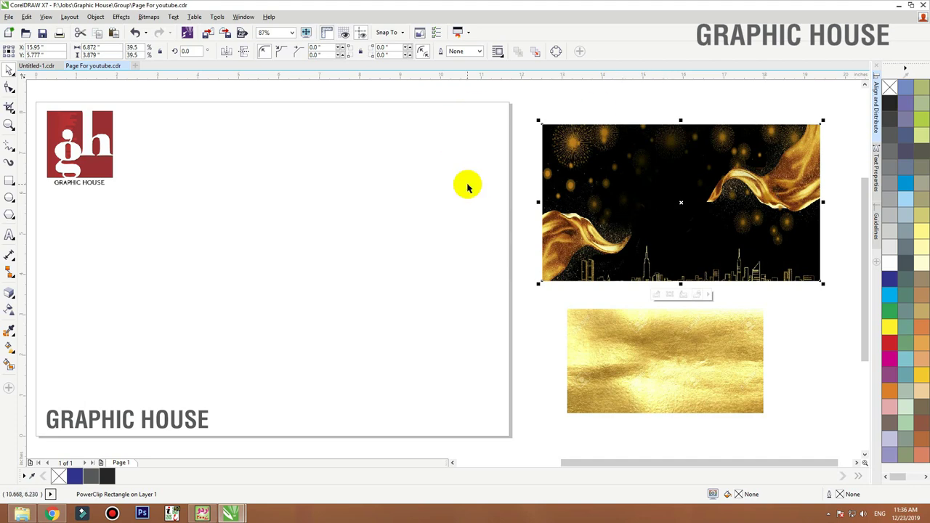
{"action": "left_click_drag", "start_coordinate": [645, 179], "coordinate": [237, 236]}
{"action": "left_click", "coordinate": [436, 133]}
- Move the gold texture bitmap up beside the page, roughly level with the fireworks image
{"action": "left_click", "coordinate": [595, 317]}
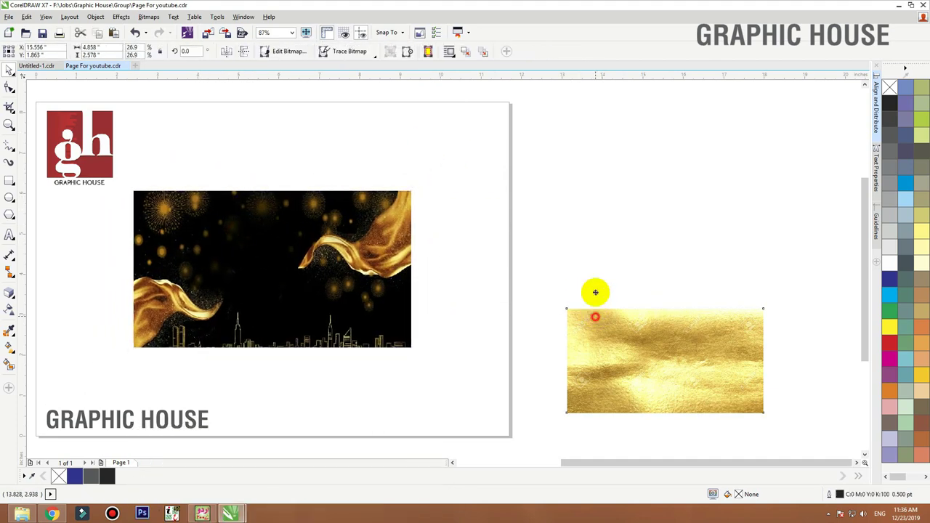
{"action": "left_click_drag", "start_coordinate": [596, 292], "coordinate": [595, 225]}
{"action": "left_click", "coordinate": [555, 177]}
{"action": "key", "text": "F4"}
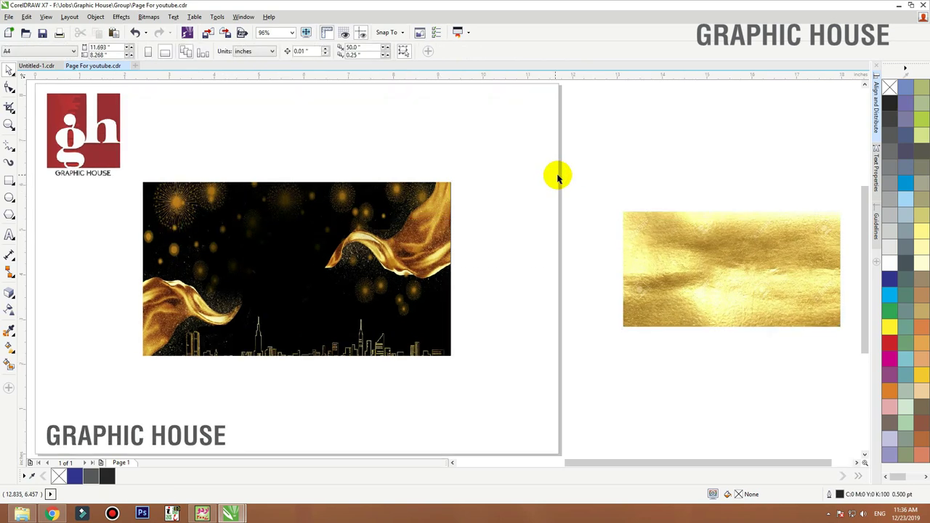
- Add artistic text reading "happy new" and "2020" on two lines and place it just above the fireworks image
{"action": "left_click", "coordinate": [10, 236]}
{"action": "left_click", "coordinate": [415, 138]}
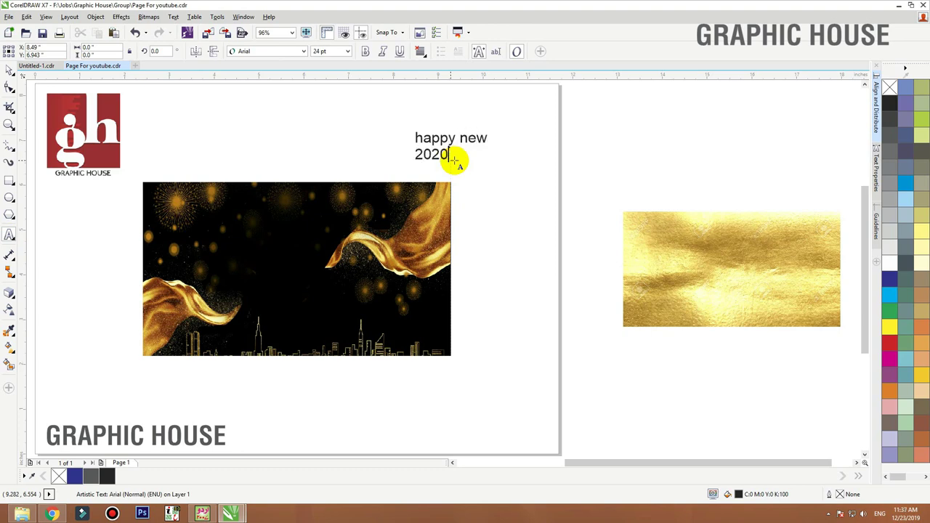
{"action": "left_click", "coordinate": [9, 69]}
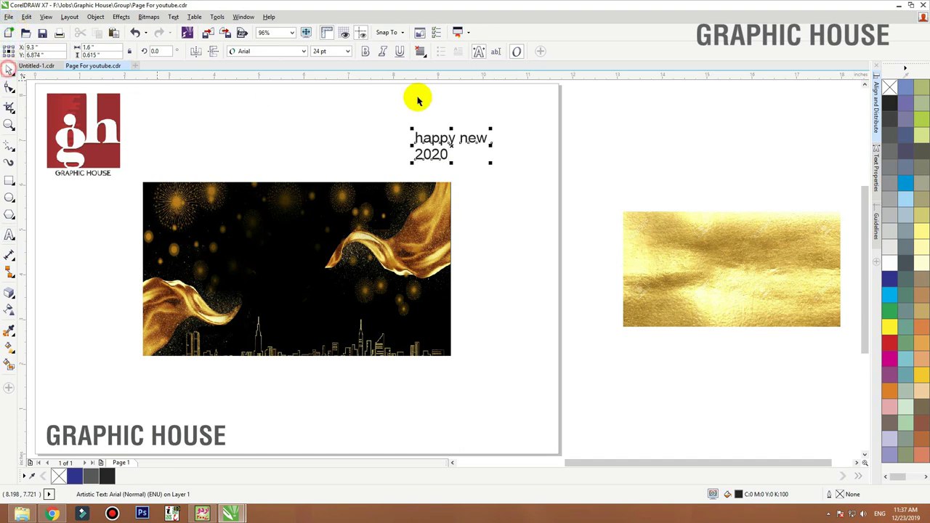
{"action": "left_click_drag", "start_coordinate": [450, 137], "coordinate": [277, 161]}
- Make the greeting text bold and change its case to Title Case
{"action": "left_click", "coordinate": [365, 51]}
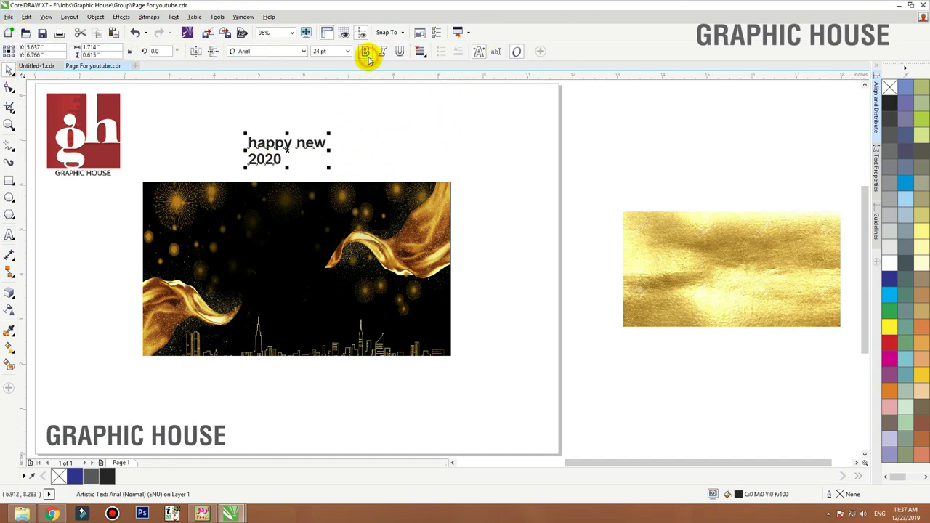
{"action": "left_click", "coordinate": [173, 16]}
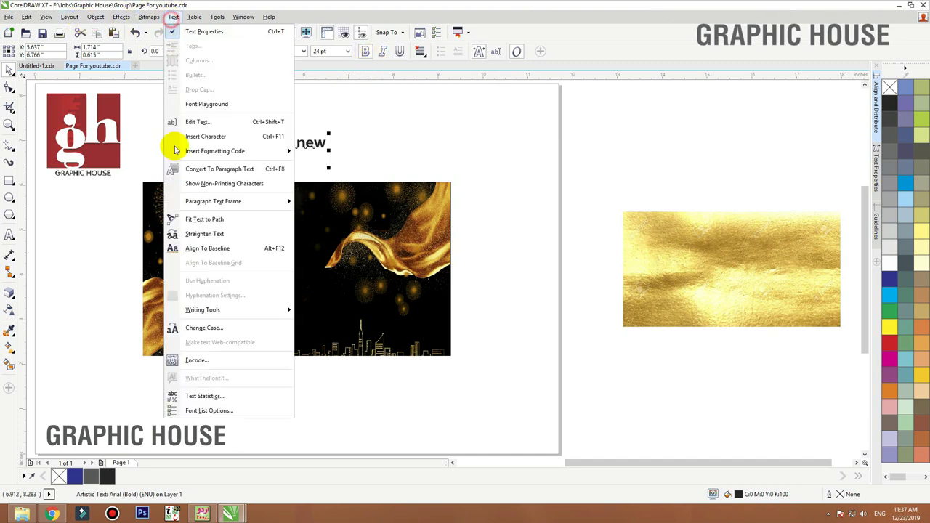
{"action": "left_click", "coordinate": [206, 327]}
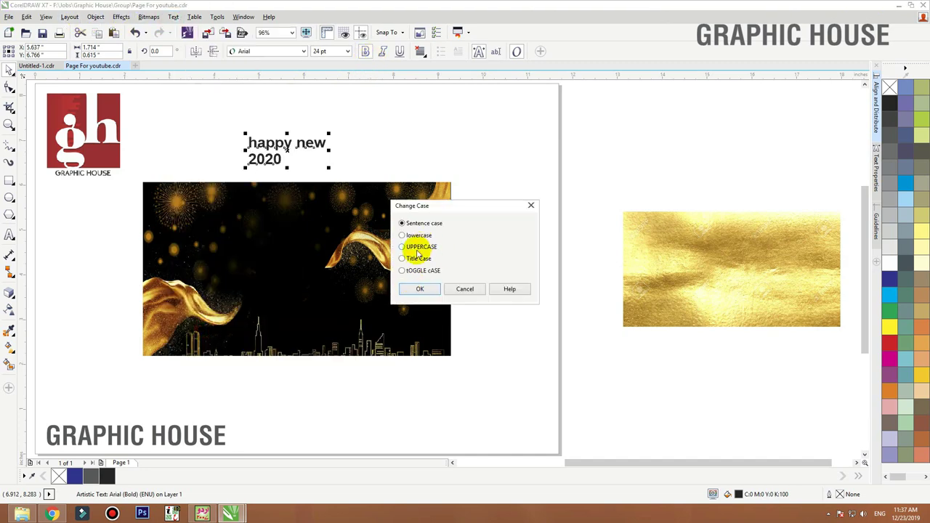
{"action": "left_click", "coordinate": [419, 259]}
{"action": "left_click", "coordinate": [418, 288]}
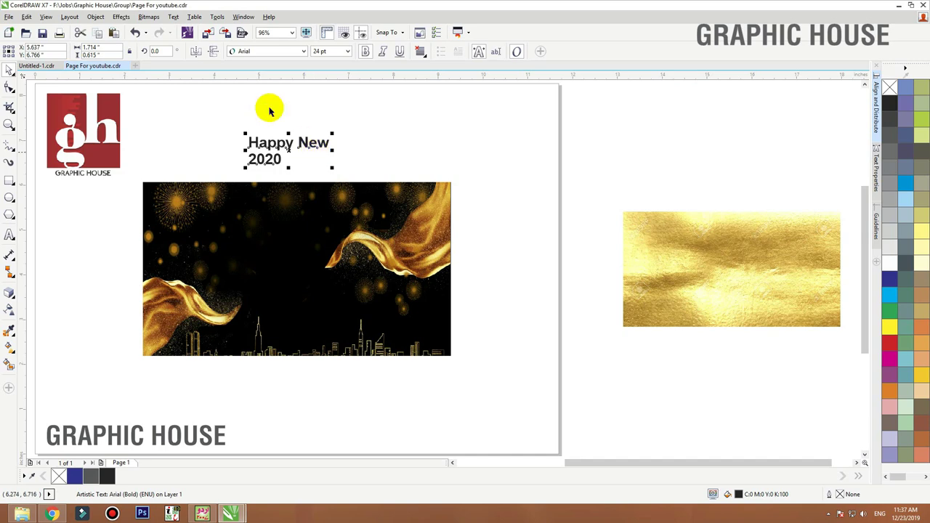
- Set the greeting's font to Futura Md BT (Bold) and enlarge the text to about 54.6 pt
{"action": "left_click", "coordinate": [272, 51]}
{"action": "mouse_move", "coordinate": [282, 76]}
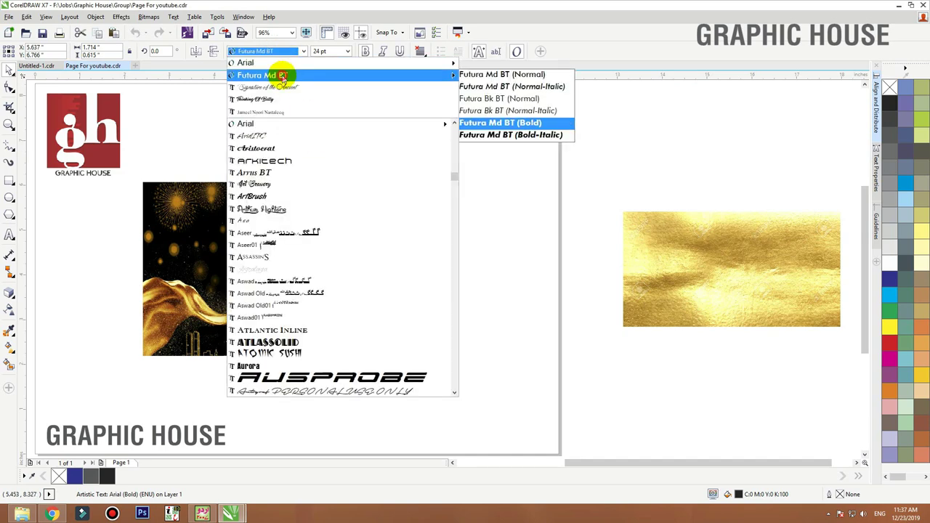
{"action": "left_click", "coordinate": [282, 76]}
{"action": "left_click_drag", "start_coordinate": [339, 132], "coordinate": [451, 95]}
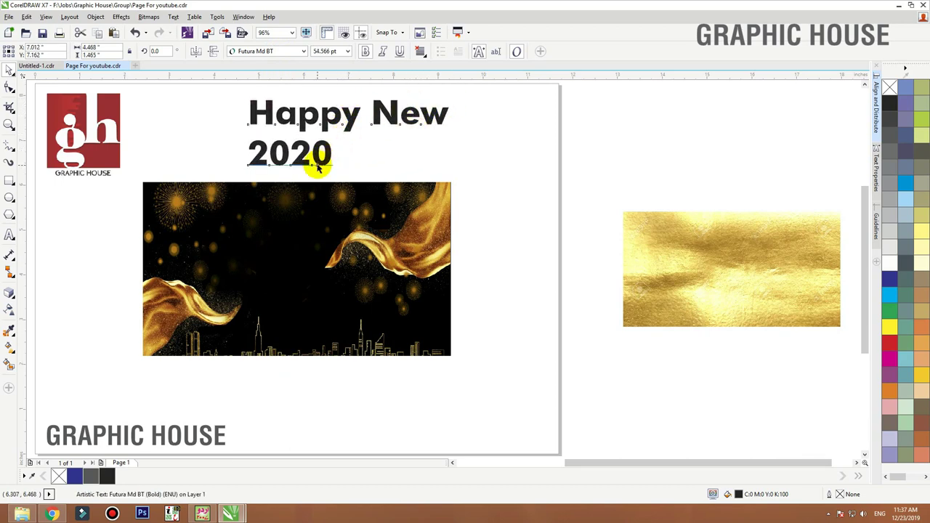
- Separate the 2020 line from the greeting and place it in white on the fireworks image
{"action": "left_click_drag", "start_coordinate": [317, 167], "coordinate": [284, 294]}
{"action": "left_click", "coordinate": [889, 262]}
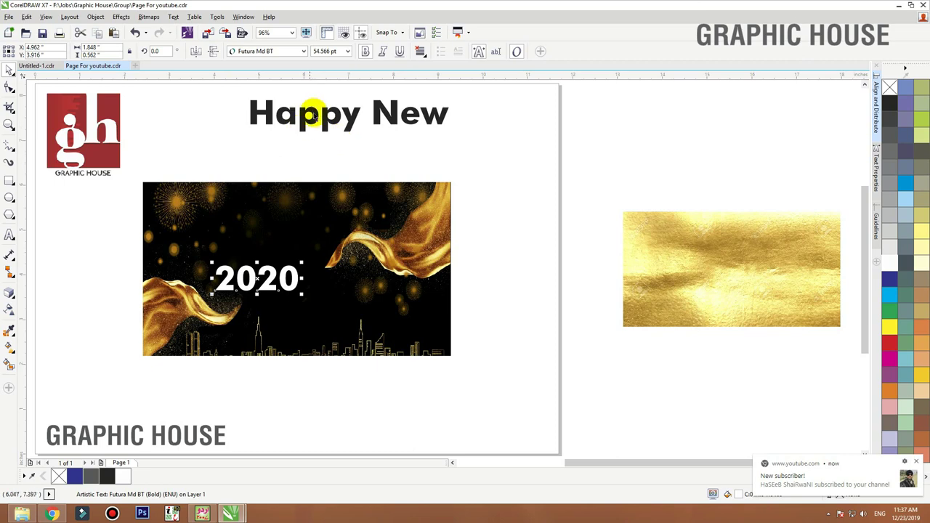
- Set the Happy New text to the Signature of the Ancient font and position it just above the fireworks image
{"action": "left_click_drag", "start_coordinate": [331, 119], "coordinate": [307, 118]}
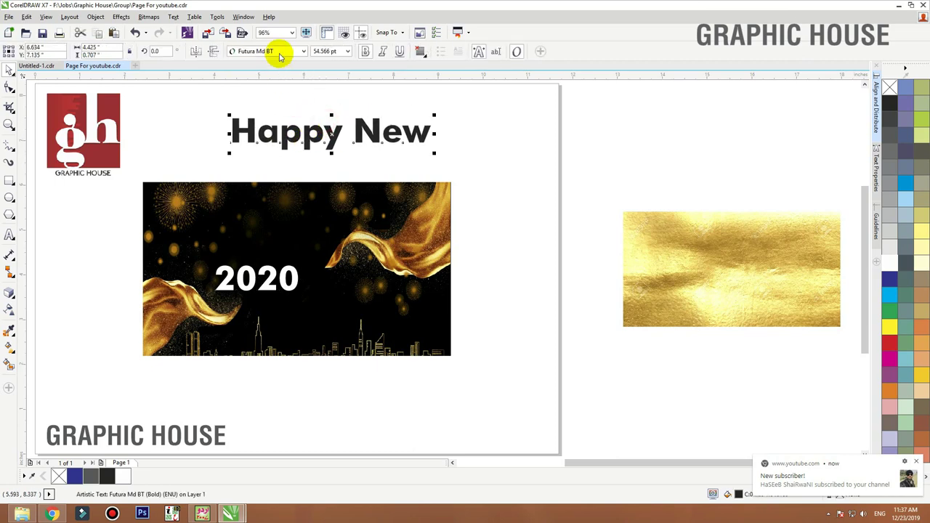
{"action": "left_click", "coordinate": [279, 52]}
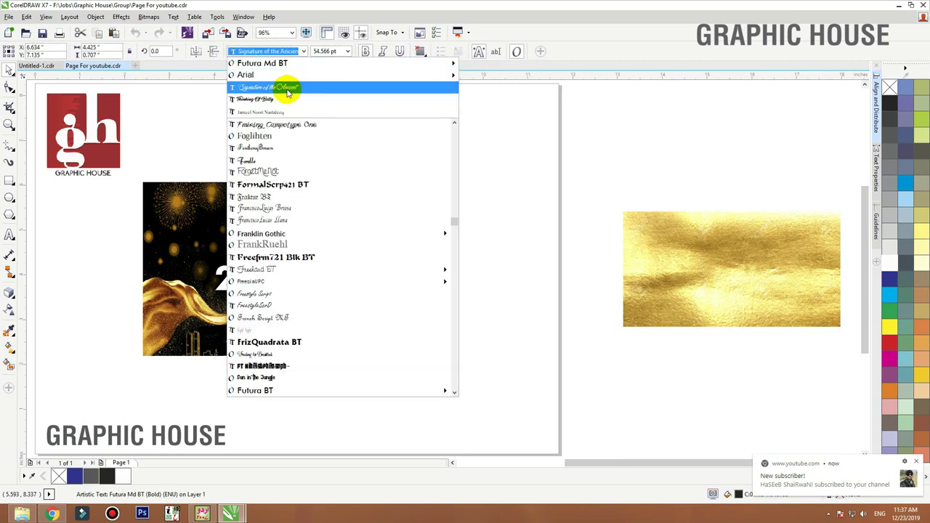
{"action": "left_click", "coordinate": [289, 92]}
{"action": "double_click", "coordinate": [311, 141]}
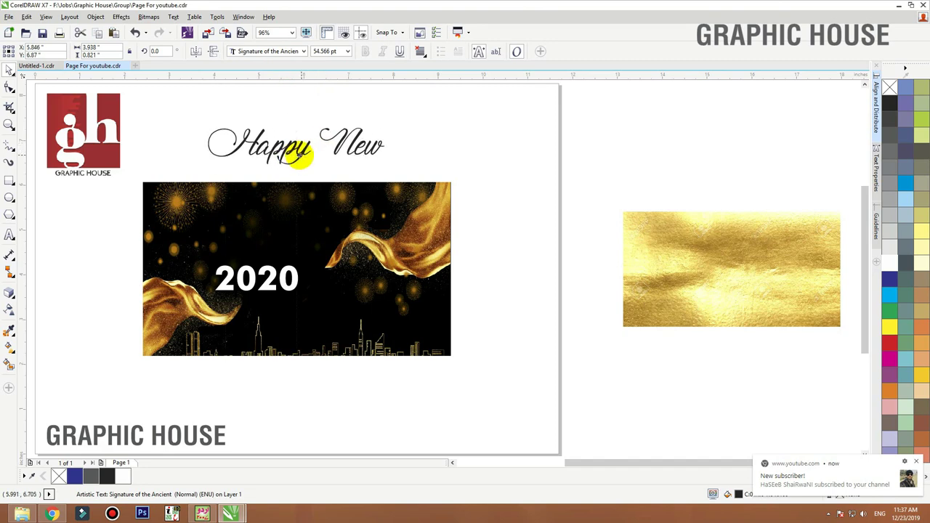
{"action": "left_click", "coordinate": [298, 151]}
- Move the gold texture closer to the fireworks image, and place the 2020 text above the texture, filled black
{"action": "left_click_drag", "start_coordinate": [731, 242], "coordinate": [583, 242]}
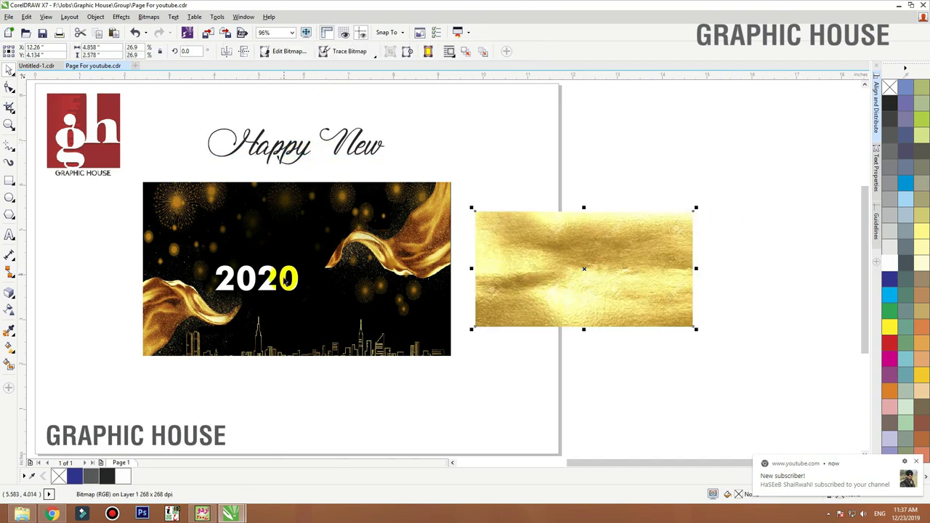
{"action": "left_click", "coordinate": [284, 279]}
{"action": "left_click", "coordinate": [474, 186]}
{"action": "left_click_drag", "start_coordinate": [556, 141], "coordinate": [88, 370]}
{"action": "left_click_drag", "start_coordinate": [367, 294], "coordinate": [748, 110]}
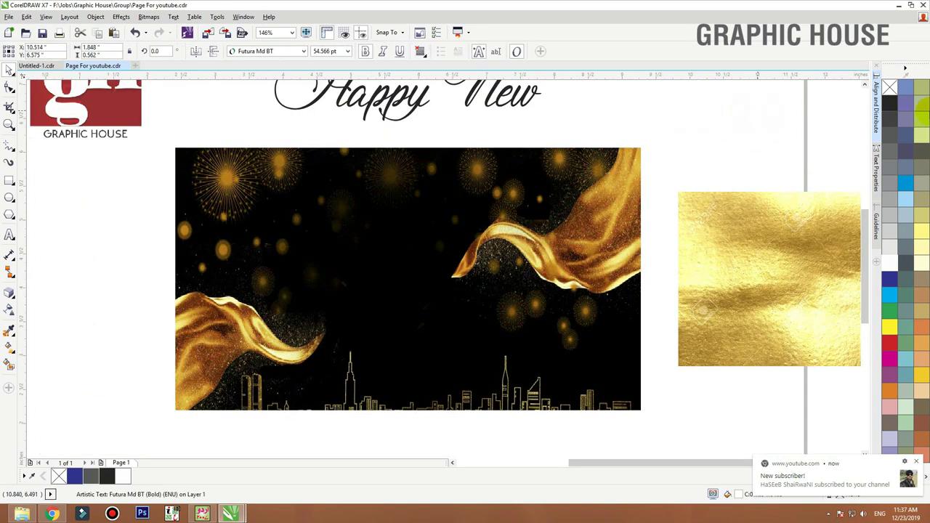
{"action": "left_click", "coordinate": [890, 103]}
- Tighten the character spacing of the 2020 text with the Shape tool so the digits nearly touch
{"action": "key", "text": "shift+F2"}
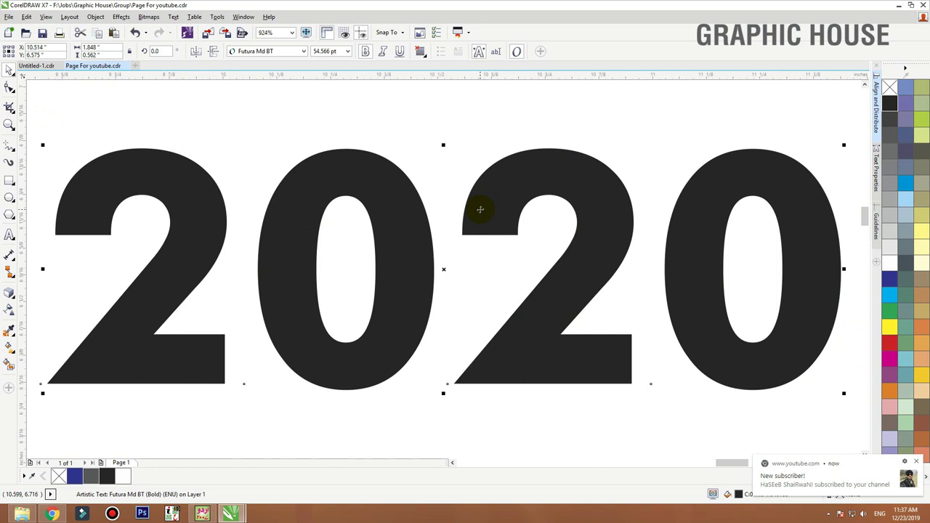
{"action": "scroll", "coordinate": [480, 209], "scroll_direction": "down", "scroll_amount": 2}
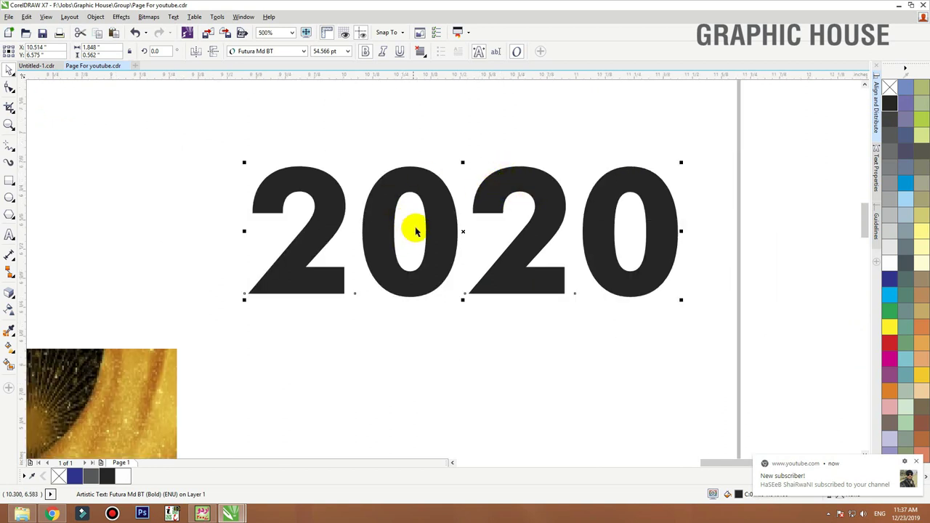
{"action": "left_click", "coordinate": [10, 88]}
{"action": "left_click", "coordinate": [46, 88]}
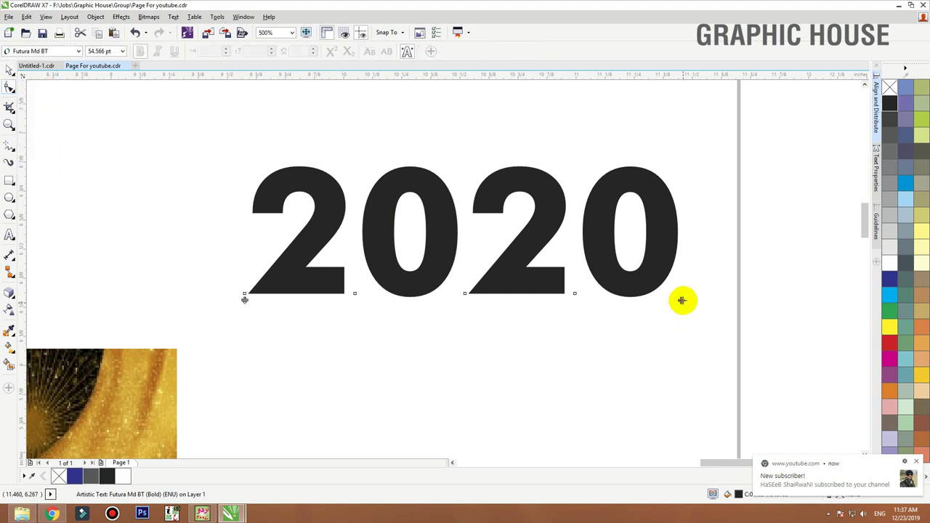
{"action": "left_click_drag", "start_coordinate": [681, 300], "coordinate": [638, 300]}
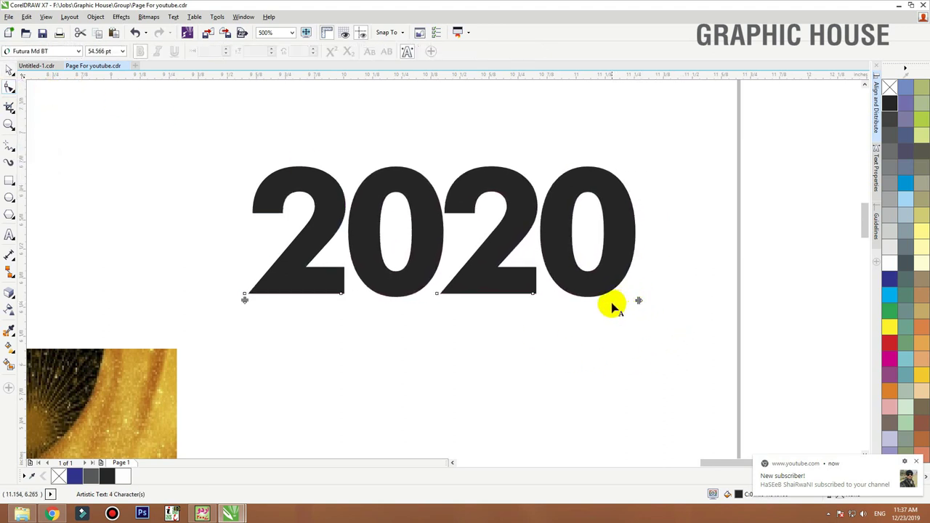
{"action": "key", "text": "space"}
- Enlarge the 2020 text to about 138 pt above the gold texture and convert it to curves
{"action": "scroll", "coordinate": [622, 303], "scroll_direction": "down", "scroll_amount": 2}
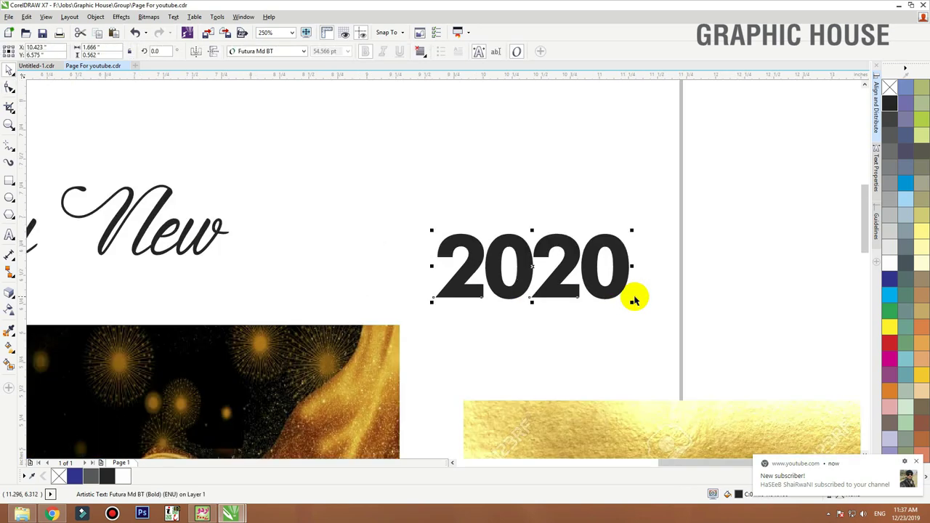
{"action": "scroll", "coordinate": [635, 298], "scroll_direction": "down", "scroll_amount": 4}
{"action": "scroll", "coordinate": [637, 312], "scroll_direction": "up", "scroll_amount": 1}
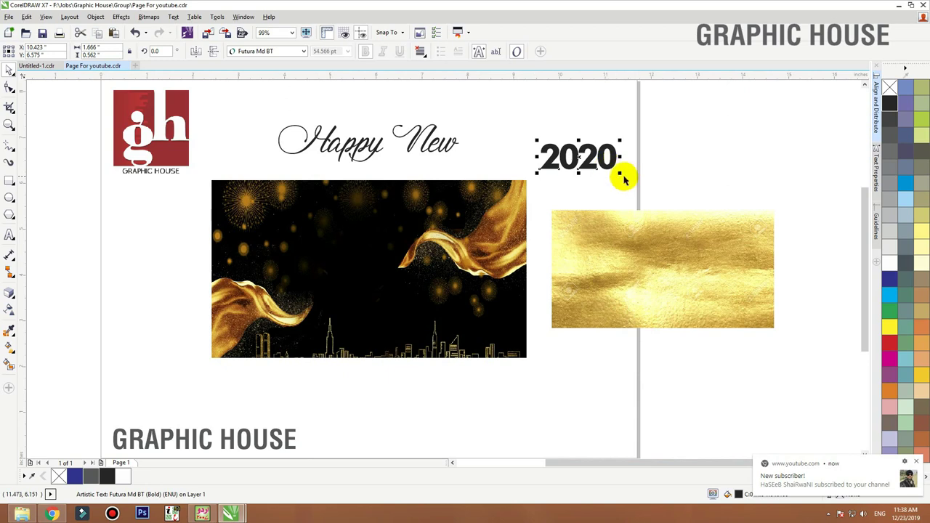
{"action": "left_click_drag", "start_coordinate": [621, 174], "coordinate": [740, 219]}
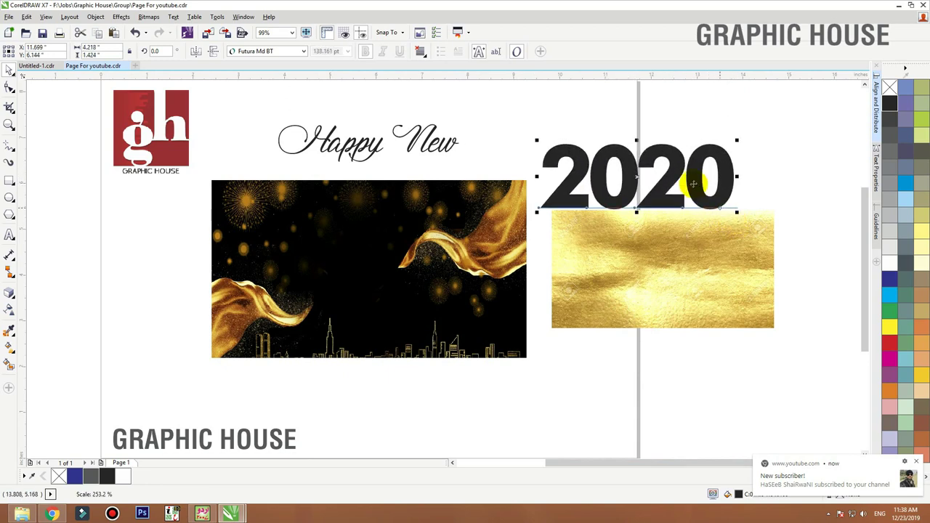
{"action": "left_click_drag", "start_coordinate": [678, 177], "coordinate": [689, 162]}
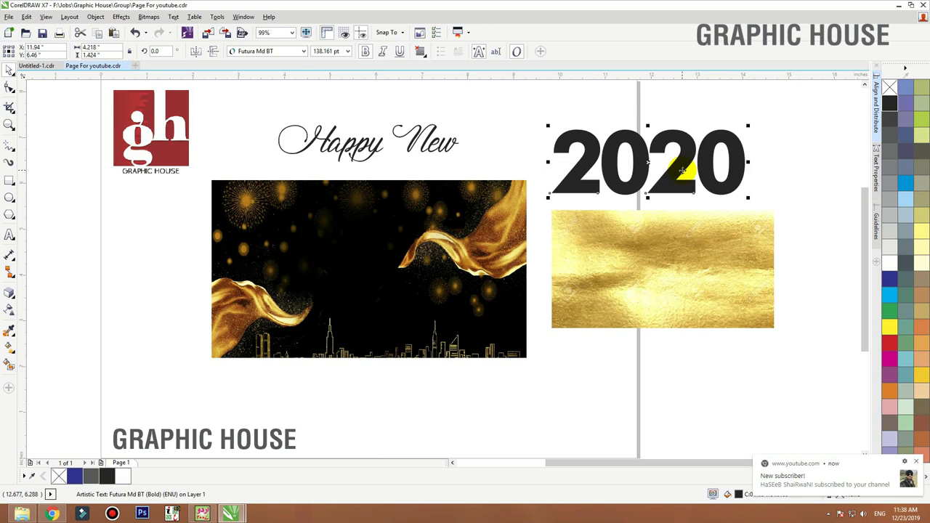
{"action": "left_click_drag", "start_coordinate": [683, 171], "coordinate": [685, 169]}
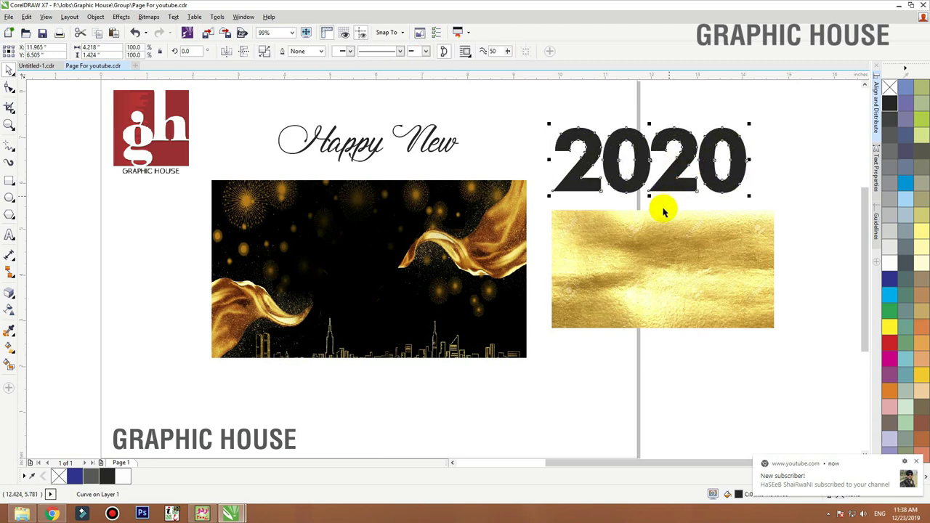
- PowerClip the gold texture bitmap inside the 2020 curves
{"action": "left_click", "coordinate": [661, 220]}
{"action": "left_click_drag", "start_coordinate": [661, 220], "coordinate": [638, 227]}
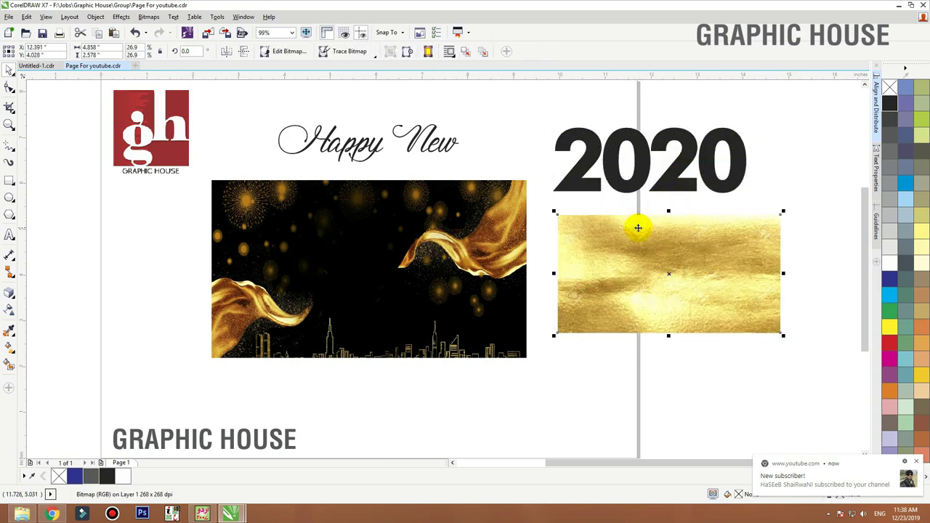
{"action": "right_click", "coordinate": [593, 225]}
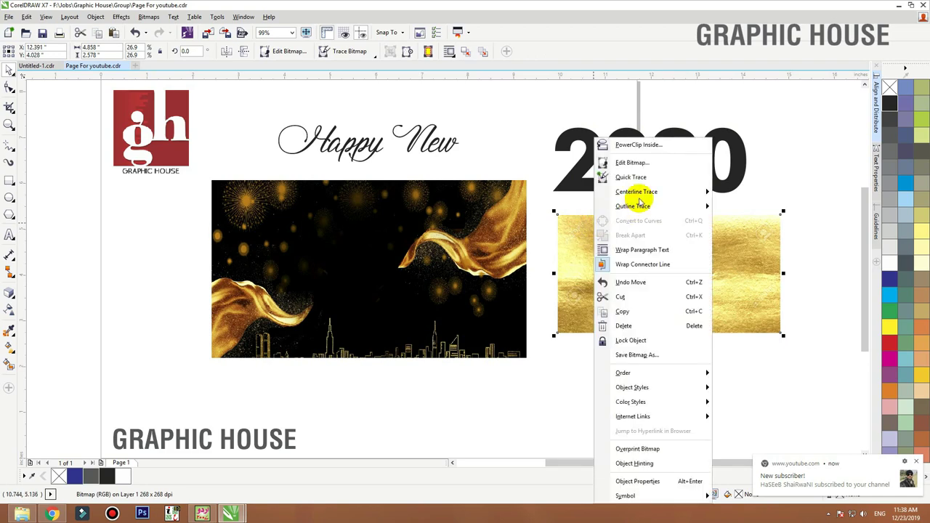
{"action": "left_click", "coordinate": [569, 274]}
{"action": "left_click", "coordinate": [121, 18]}
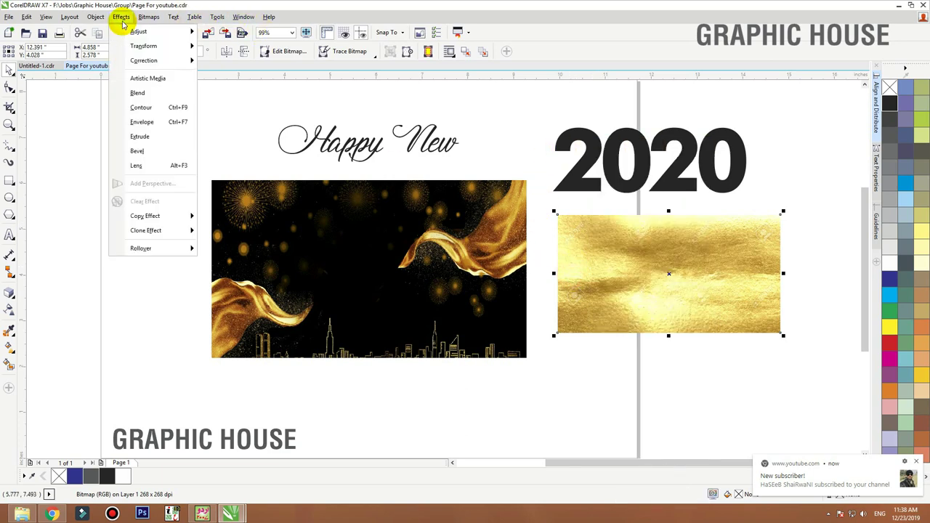
{"action": "mouse_move", "coordinate": [95, 16]}
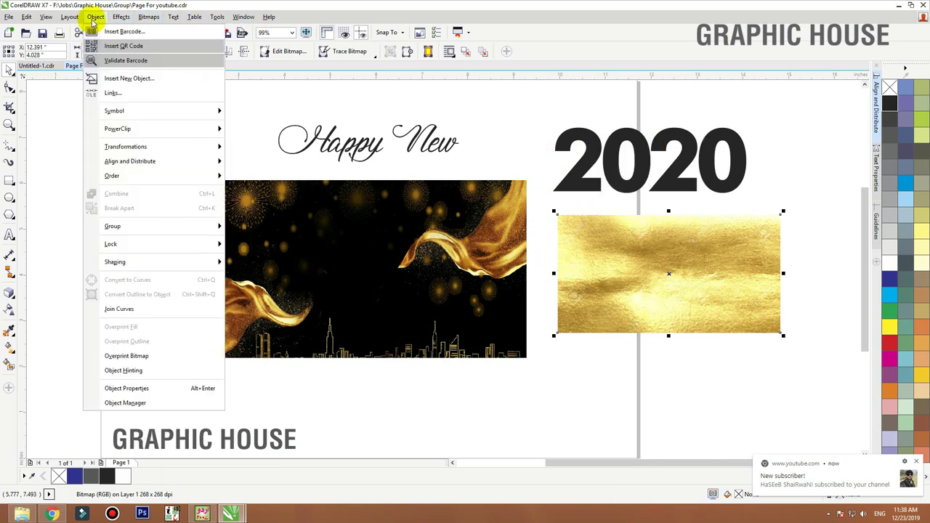
{"action": "mouse_move", "coordinate": [199, 132]}
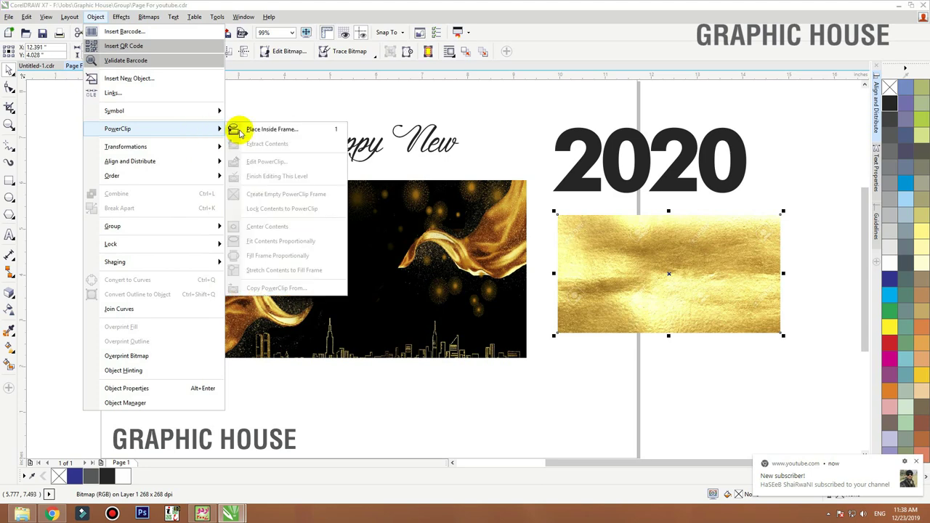
{"action": "left_click", "coordinate": [291, 129]}
{"action": "left_click", "coordinate": [584, 137]}
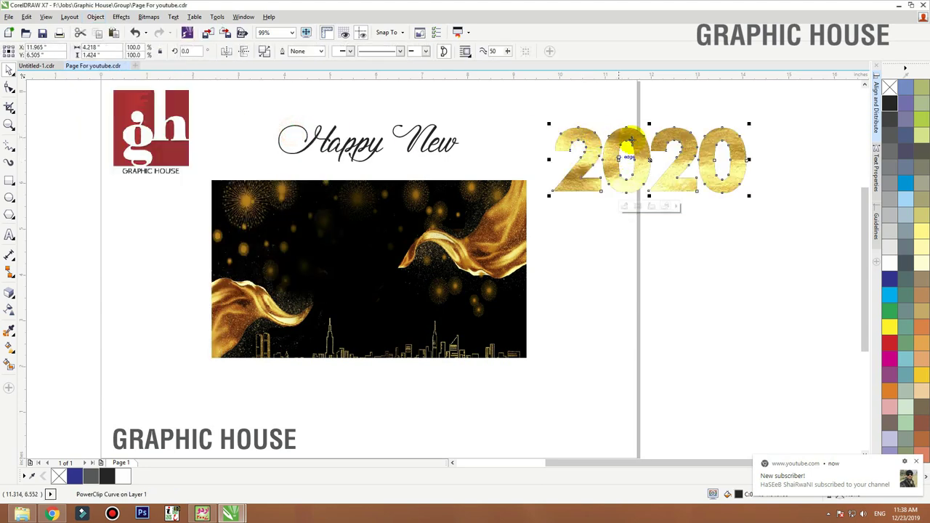
- Place the gold 2020 across the middle of the fireworks image and move the Happy New text down toward it
{"action": "left_click_drag", "start_coordinate": [642, 143], "coordinate": [373, 248]}
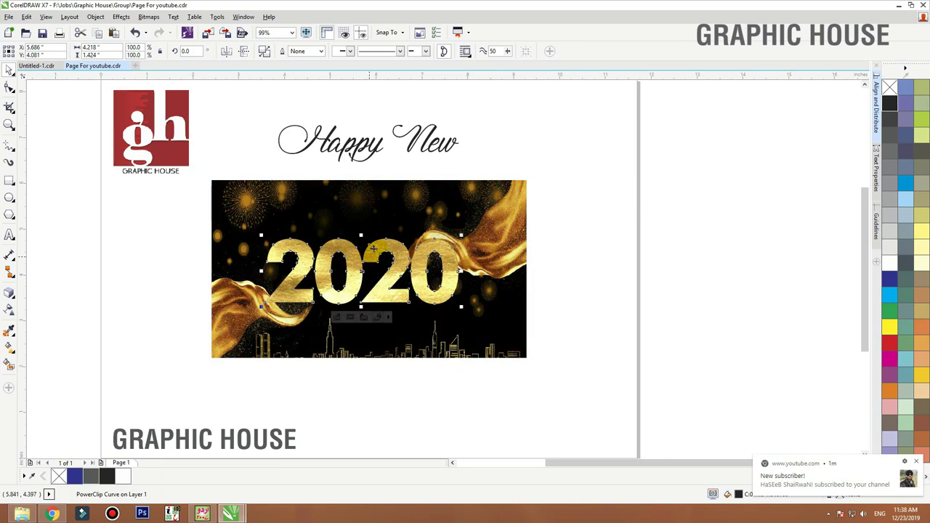
{"action": "left_click", "coordinate": [429, 148]}
{"action": "left_click_drag", "start_coordinate": [429, 151], "coordinate": [434, 168]}
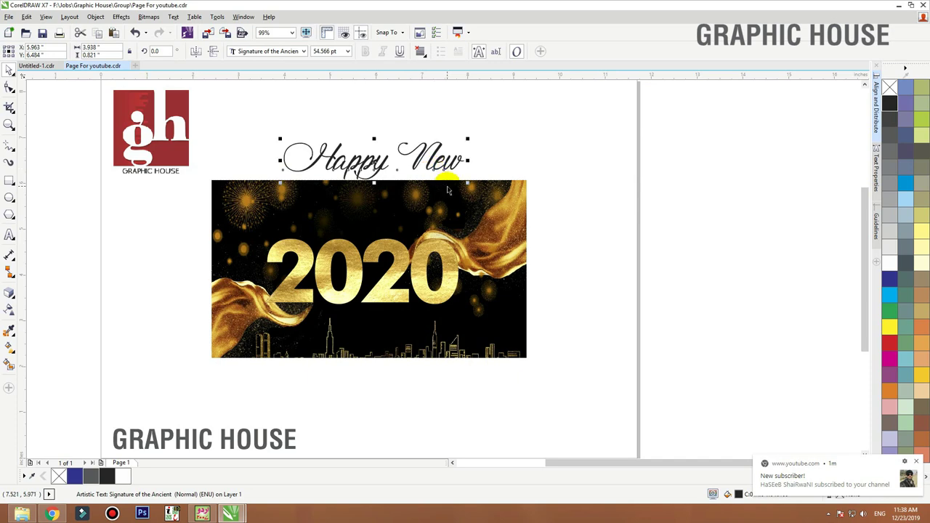
- Scale the gold 2020 down proportionally to about 3.84 inches wide on the fireworks image
{"action": "left_click", "coordinate": [447, 188]}
{"action": "left_click", "coordinate": [541, 114]}
{"action": "key", "text": "F2"}
{"action": "left_click_drag", "start_coordinate": [573, 127], "coordinate": [173, 375]}
{"action": "left_click", "coordinate": [494, 283]}
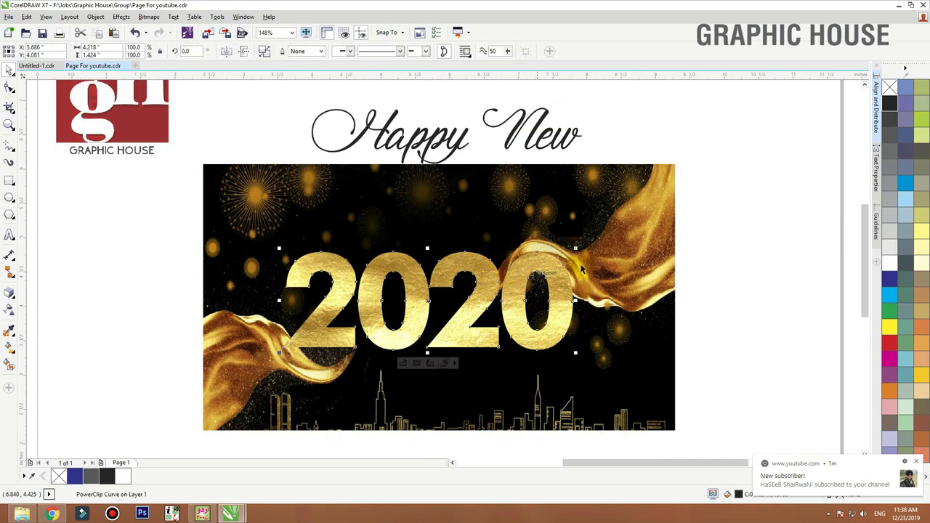
{"action": "left_click_drag", "start_coordinate": [574, 248], "coordinate": [544, 291]}
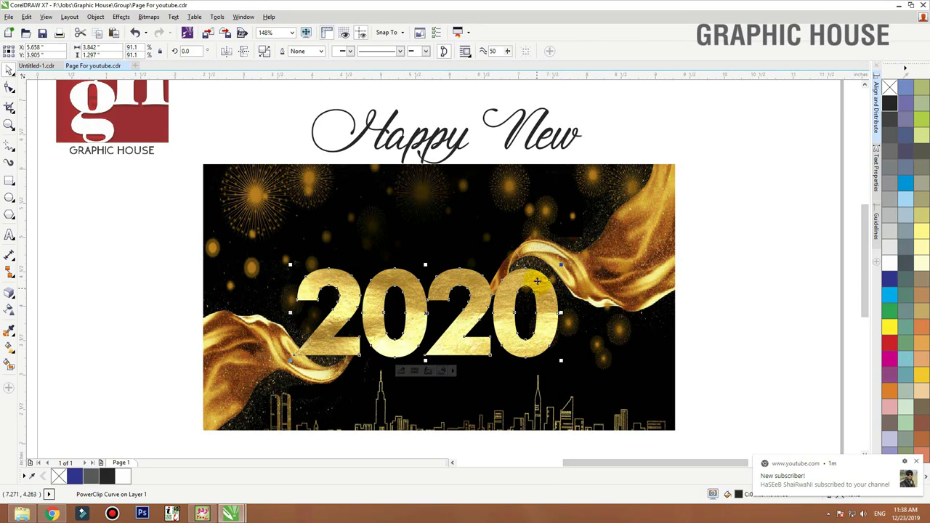
- Center the gold 2020 horizontally on the fireworks background
{"action": "left_click", "coordinate": [536, 217], "text": "shift"}
{"action": "key", "text": "c"}
{"action": "left_click", "coordinate": [739, 236]}
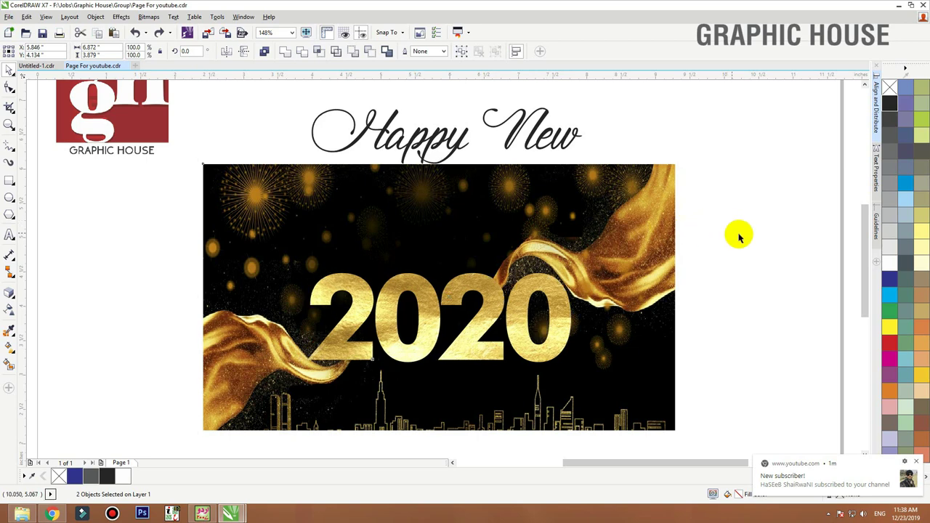
{"action": "left_click", "coordinate": [739, 236]}
- Try a drop shadow cast upward from the base of the gold 2020
{"action": "left_click", "coordinate": [444, 329]}
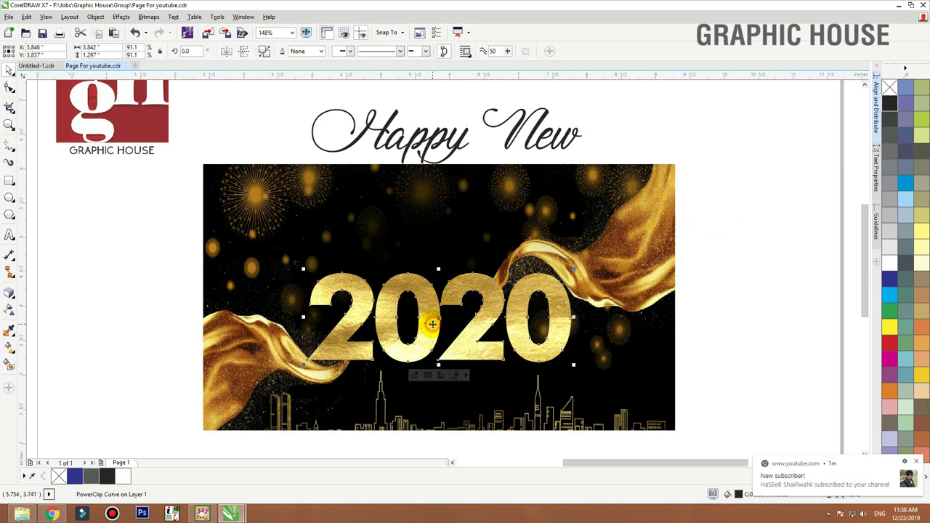
{"action": "left_click", "coordinate": [16, 300]}
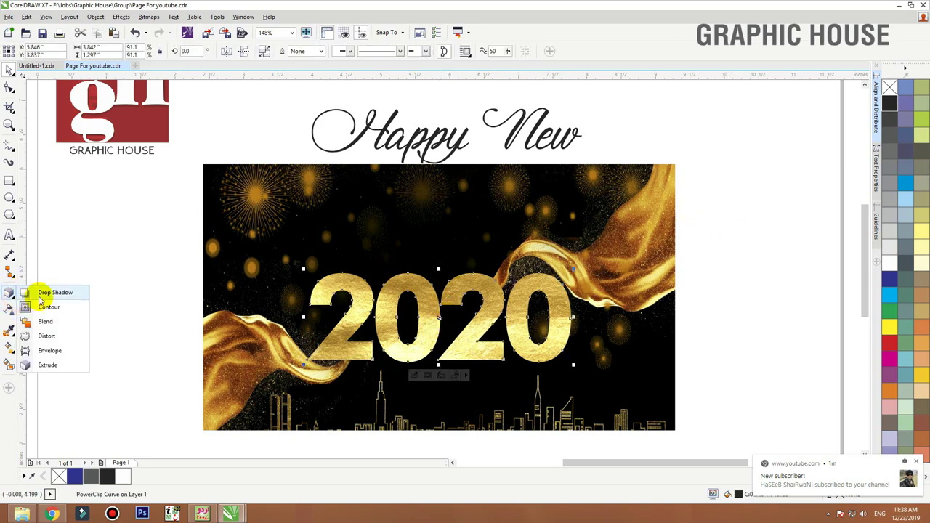
{"action": "left_click", "coordinate": [41, 293]}
{"action": "left_click_drag", "start_coordinate": [440, 367], "coordinate": [422, 292]}
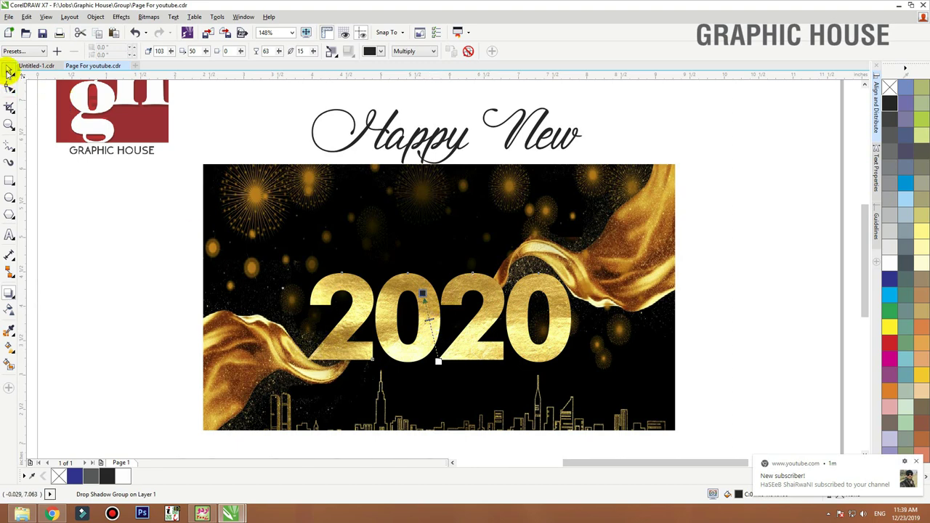
{"action": "left_click", "coordinate": [9, 70]}
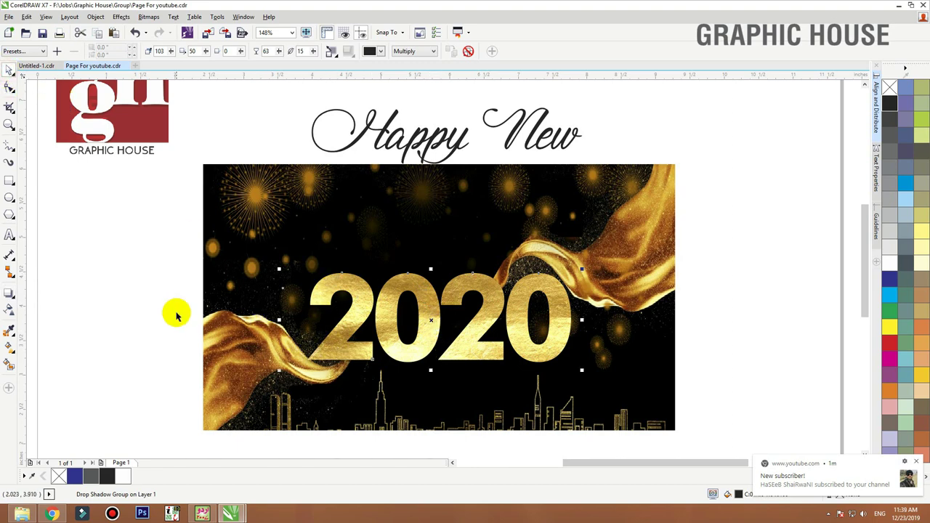
{"action": "left_click", "coordinate": [160, 326]}
{"action": "left_click", "coordinate": [343, 294]}
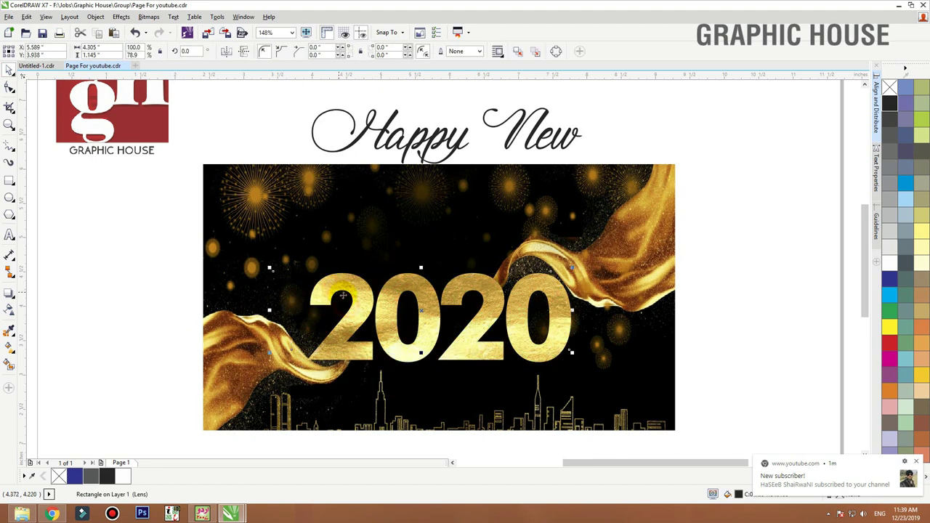
{"action": "key", "text": "ctrl+z"}
- Place a copy of the fireworks background off to the lower right of the original
{"action": "left_click", "coordinate": [460, 149]}
{"action": "left_click", "coordinate": [463, 145]}
{"action": "left_click", "coordinate": [604, 266]}
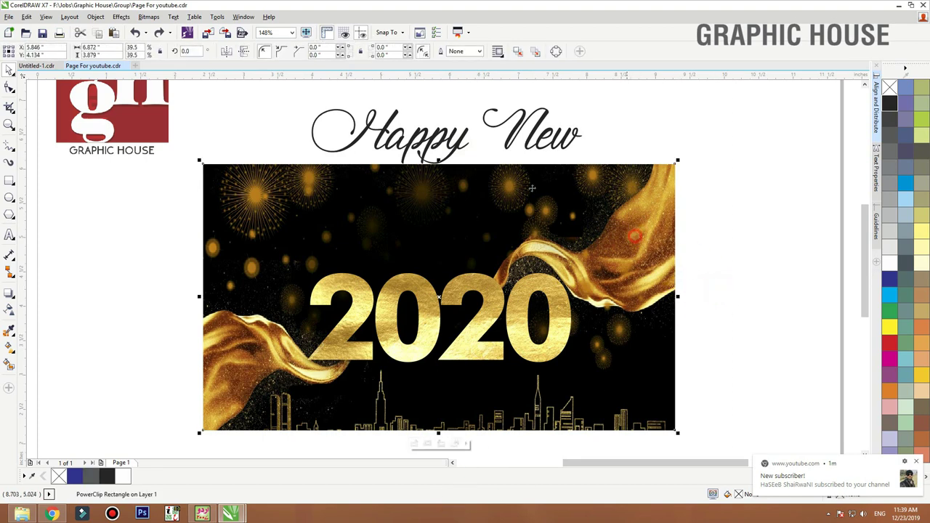
{"action": "scroll", "coordinate": [510, 169], "scroll_direction": "down", "scroll_amount": 1}
{"action": "left_click_drag", "start_coordinate": [573, 198], "coordinate": [767, 297]}
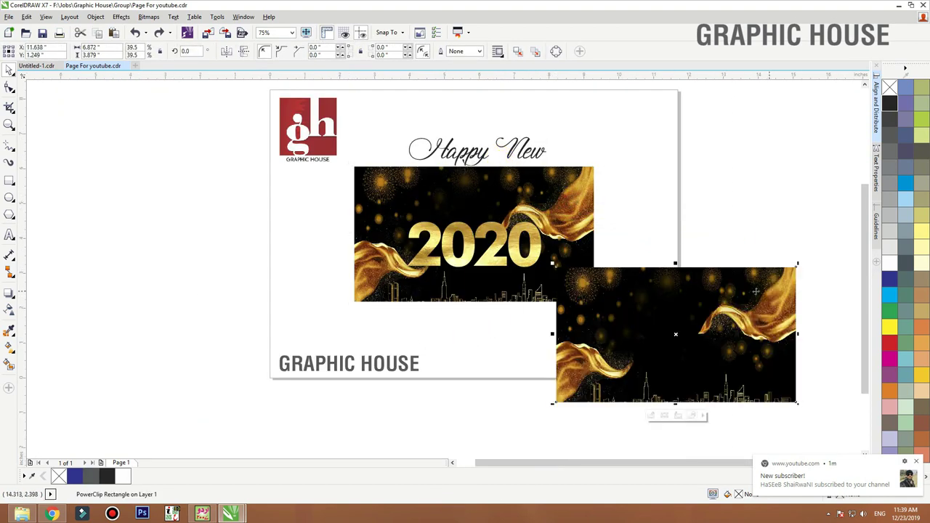
- Extract the bitmap from the copied background's PowerClip frame and delete the empty frame
{"action": "right_click", "coordinate": [767, 297]}
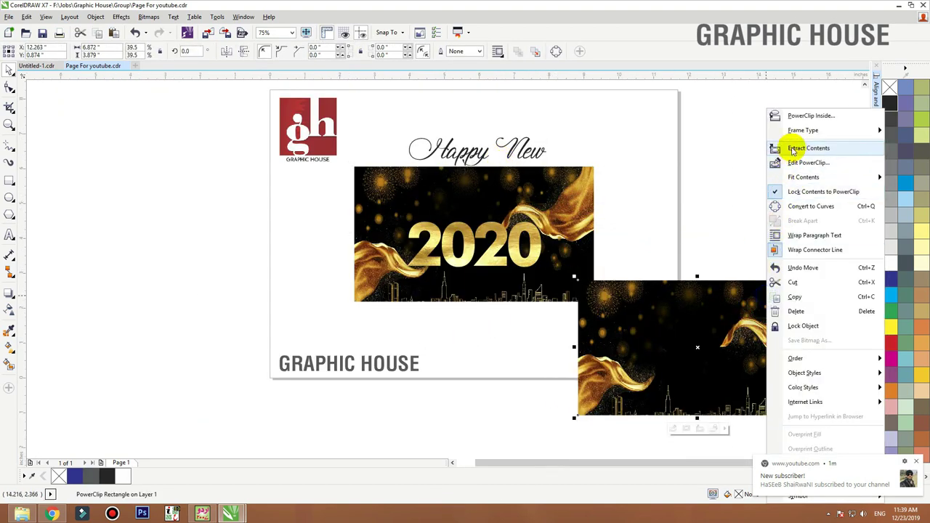
{"action": "left_click", "coordinate": [793, 149]}
{"action": "left_click", "coordinate": [735, 153]}
{"action": "left_click_drag", "start_coordinate": [724, 379], "coordinate": [724, 222]}
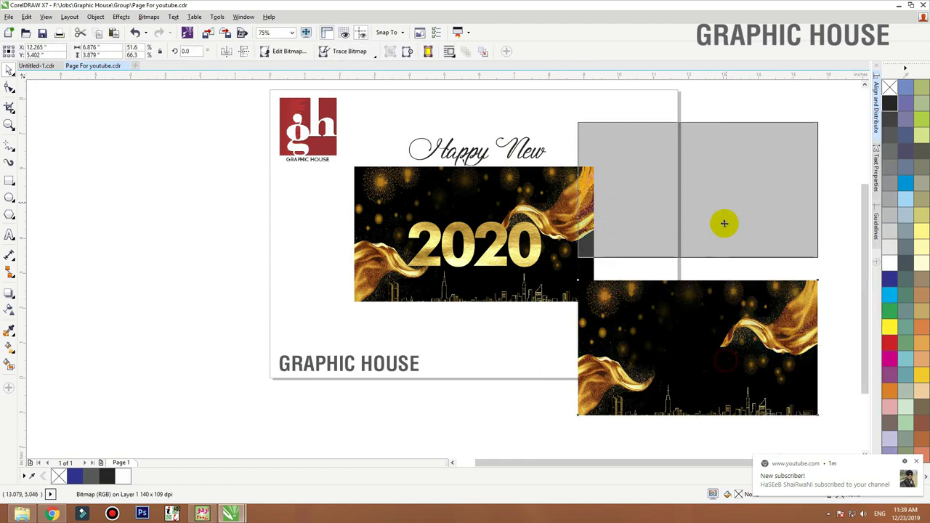
{"action": "left_click_drag", "start_coordinate": [706, 337], "coordinate": [716, 362]}
{"action": "key", "text": "Delete"}
{"action": "left_click_drag", "start_coordinate": [697, 217], "coordinate": [743, 343]}
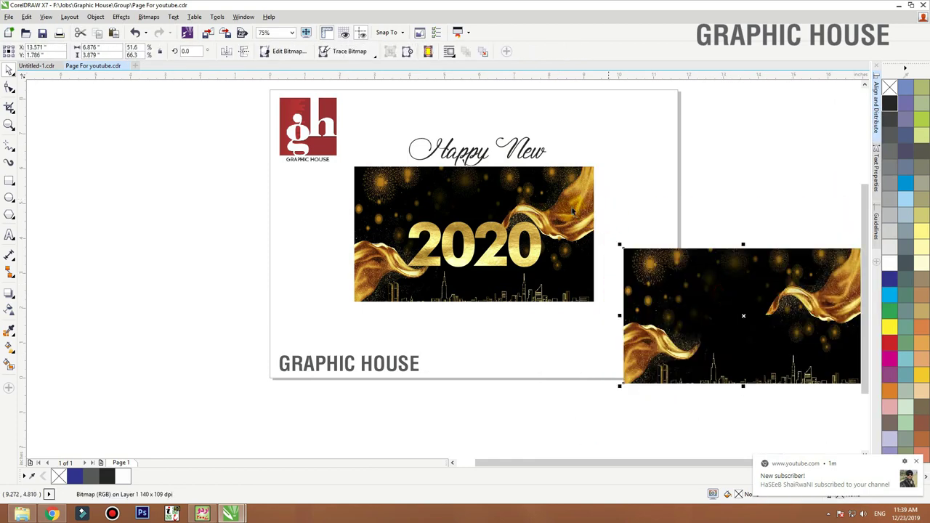
- PowerClip the extracted fireworks bitmap inside the gold 2020 curves
{"action": "left_click", "coordinate": [708, 254]}
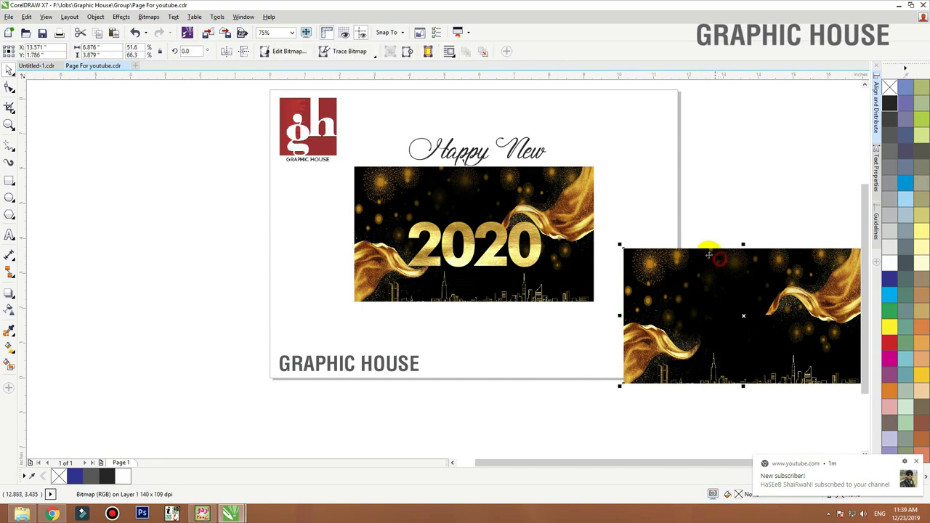
{"action": "right_click", "coordinate": [706, 258]}
{"action": "left_click", "coordinate": [746, 144]}
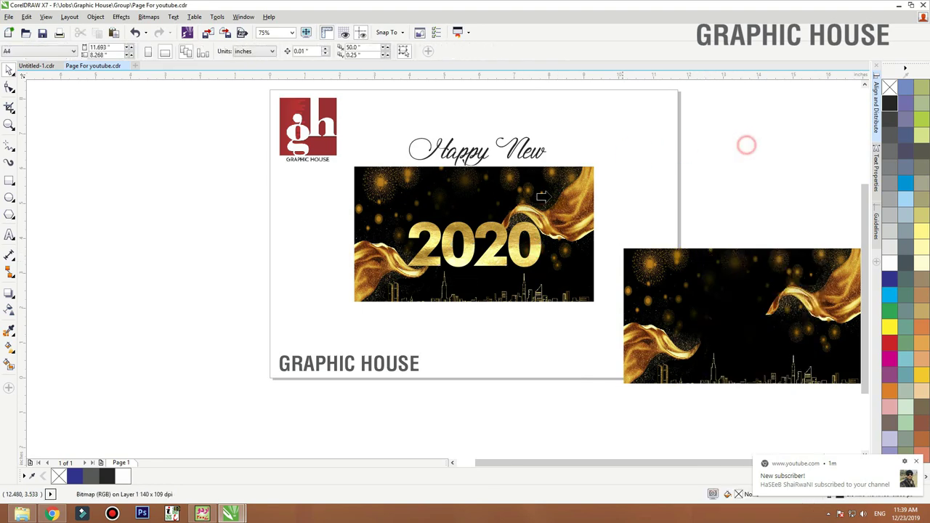
{"action": "left_click", "coordinate": [523, 249]}
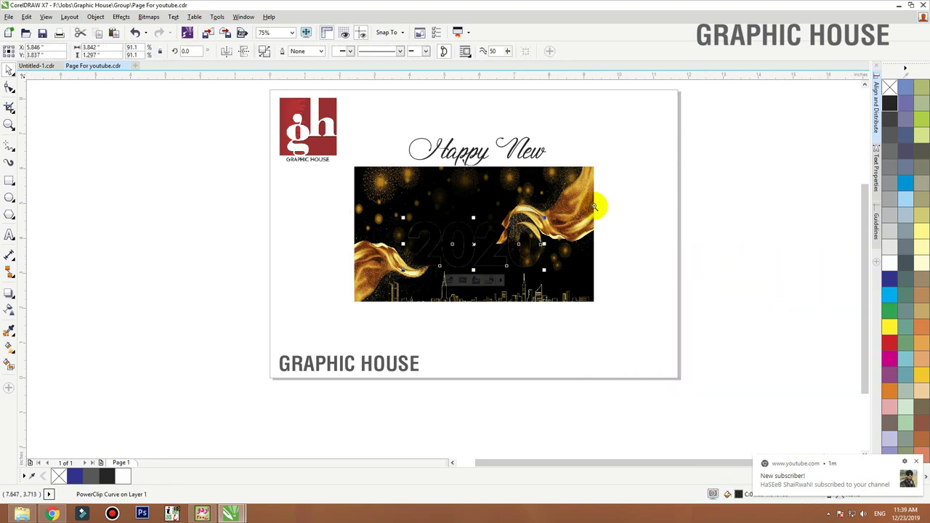
- Open the 2020 PowerClip contents for editing and move the fireworks bitmap down and left so its golden fabric overlaps the last digits
{"action": "left_click_drag", "start_coordinate": [594, 207], "coordinate": [303, 332]}
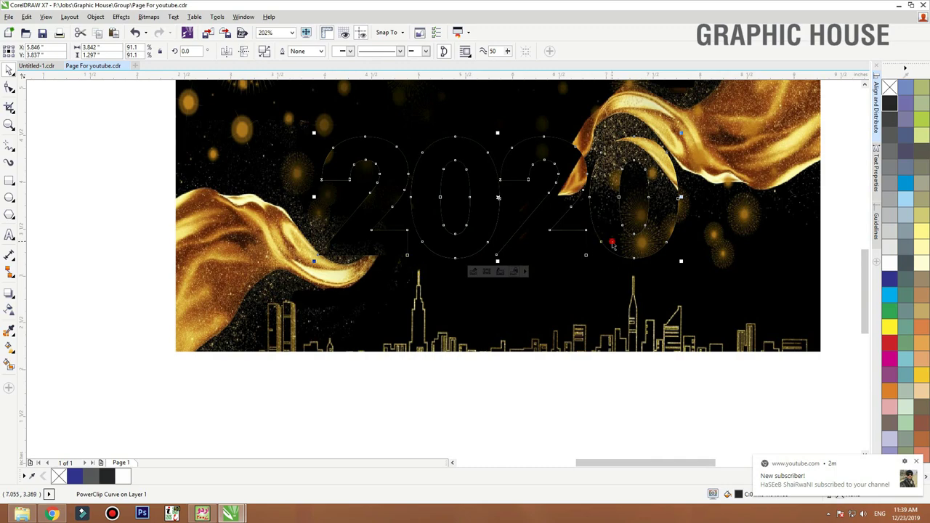
{"action": "left_click", "coordinate": [612, 245]}
{"action": "left_click_drag", "start_coordinate": [695, 232], "coordinate": [599, 292]}
{"action": "left_click_drag", "start_coordinate": [634, 262], "coordinate": [617, 273]}
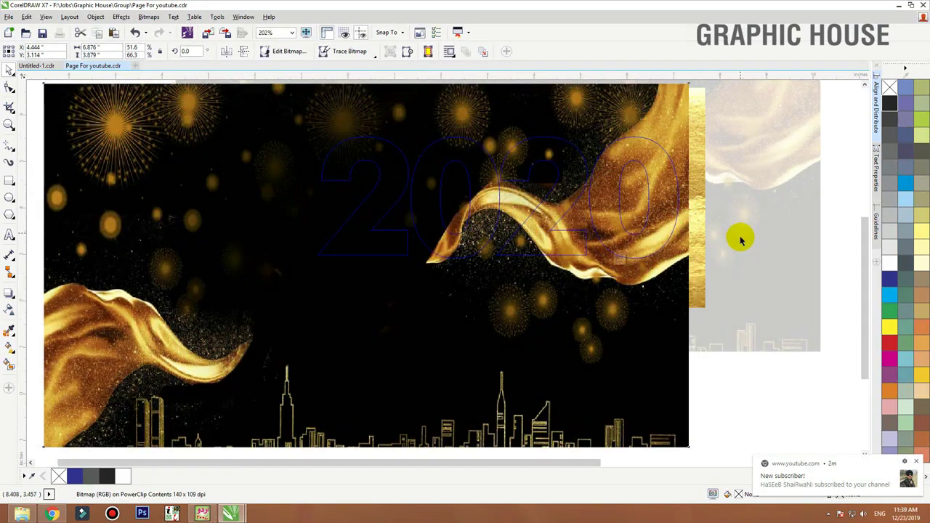
- Crop the fireworks bitmap with the Shape tool by pulling in its left, bottom and top edges around the upper golden fabric
{"action": "scroll", "coordinate": [740, 234], "scroll_direction": "down", "scroll_amount": 3}
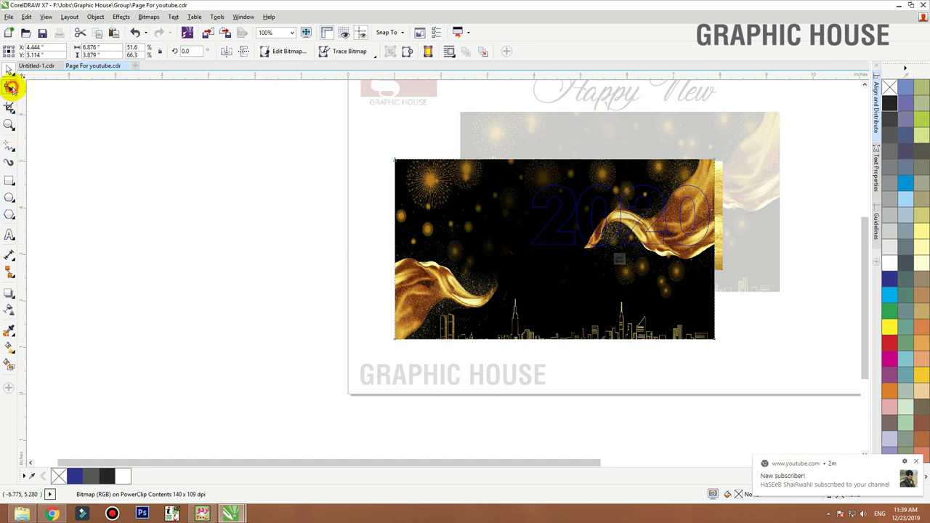
{"action": "left_click", "coordinate": [11, 88]}
{"action": "left_click_drag", "start_coordinate": [353, 152], "coordinate": [448, 367]}
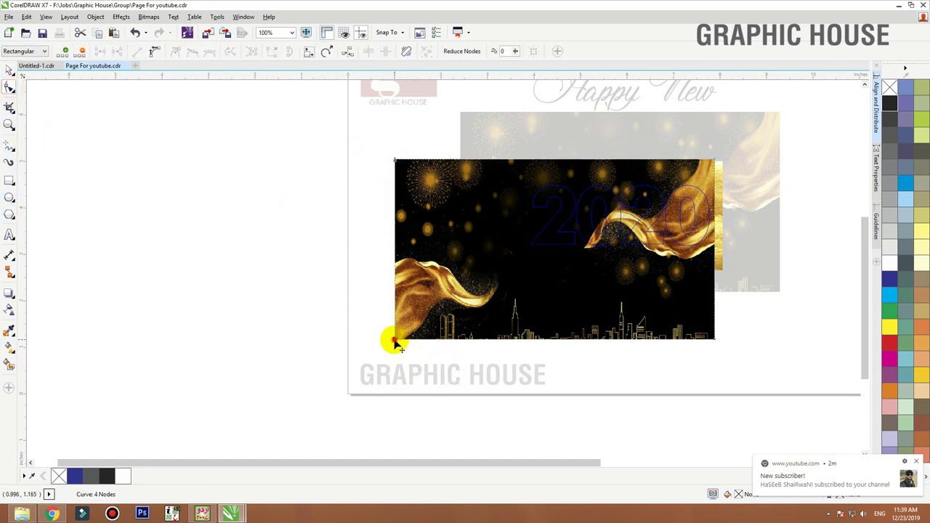
{"action": "left_click_drag", "start_coordinate": [395, 342], "coordinate": [575, 340]}
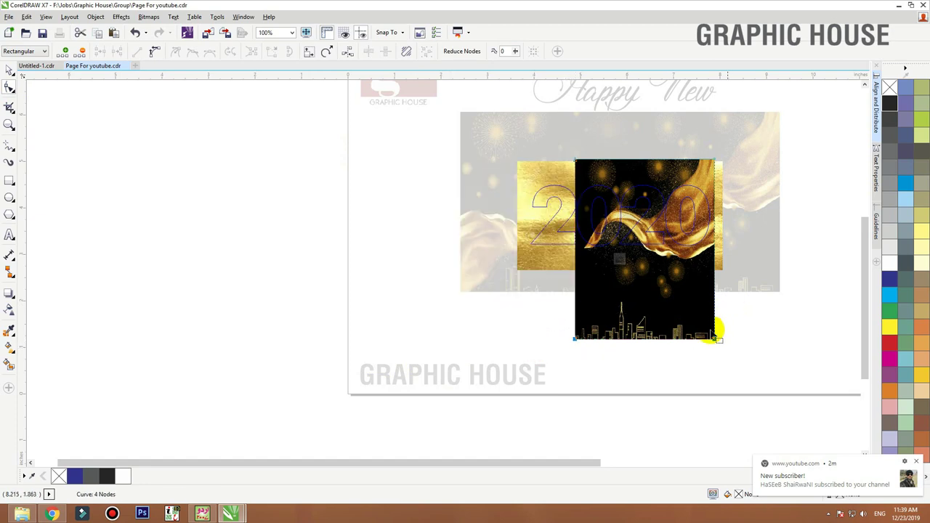
{"action": "left_click_drag", "start_coordinate": [716, 342], "coordinate": [717, 250]}
{"action": "left_click_drag", "start_coordinate": [735, 125], "coordinate": [753, 190]}
{"action": "left_click_drag", "start_coordinate": [714, 166], "coordinate": [714, 182]}
{"action": "key", "text": "space"}
{"action": "key", "text": "Escape"}
- Move and stretch the cropped fabric bitmap to about 4.18 by 1.58 inches so it covers the 2020 outline
{"action": "key", "text": "F2"}
{"action": "left_click_drag", "start_coordinate": [782, 143], "coordinate": [392, 304]}
{"action": "left_click_drag", "start_coordinate": [565, 199], "coordinate": [525, 204]}
{"action": "left_click_drag", "start_coordinate": [417, 254], "coordinate": [304, 253]}
{"action": "left_click_drag", "start_coordinate": [541, 237], "coordinate": [541, 231]}
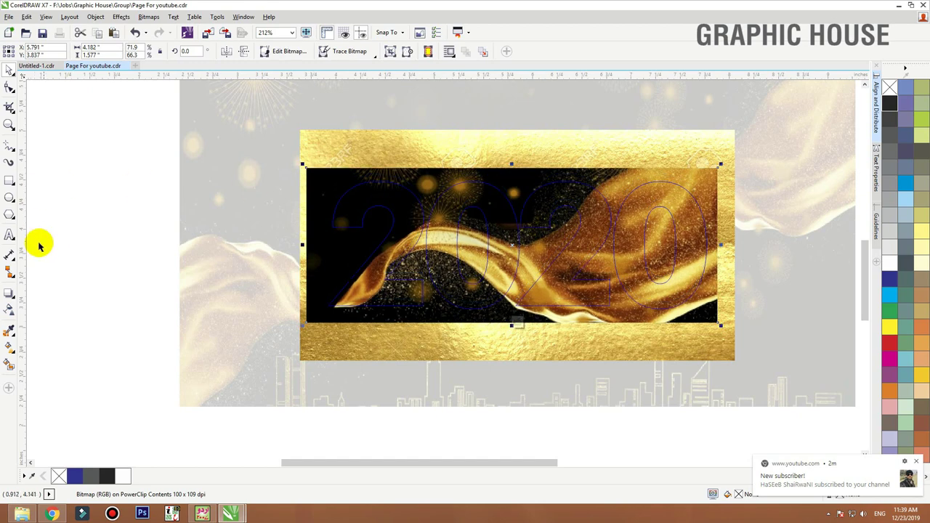
- Fade the fabric bitmap toward the left with a linear transparency and finish editing the 2020 contents
{"action": "left_click", "coordinate": [10, 311]}
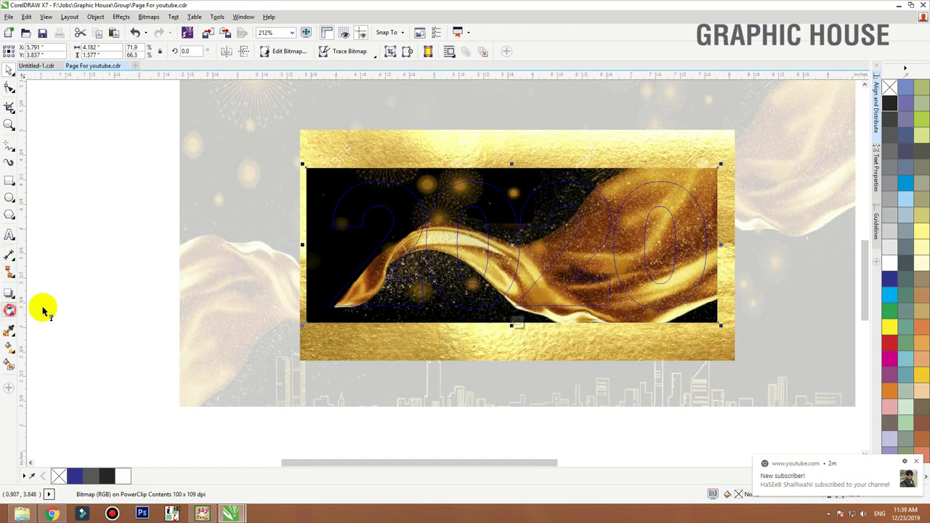
{"action": "left_click_drag", "start_coordinate": [624, 234], "coordinate": [491, 217]}
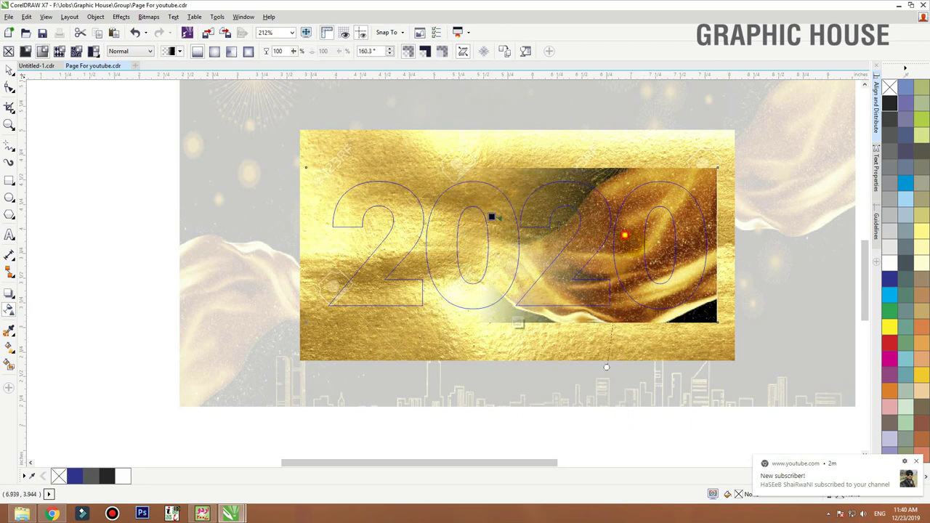
{"action": "key", "text": "space"}
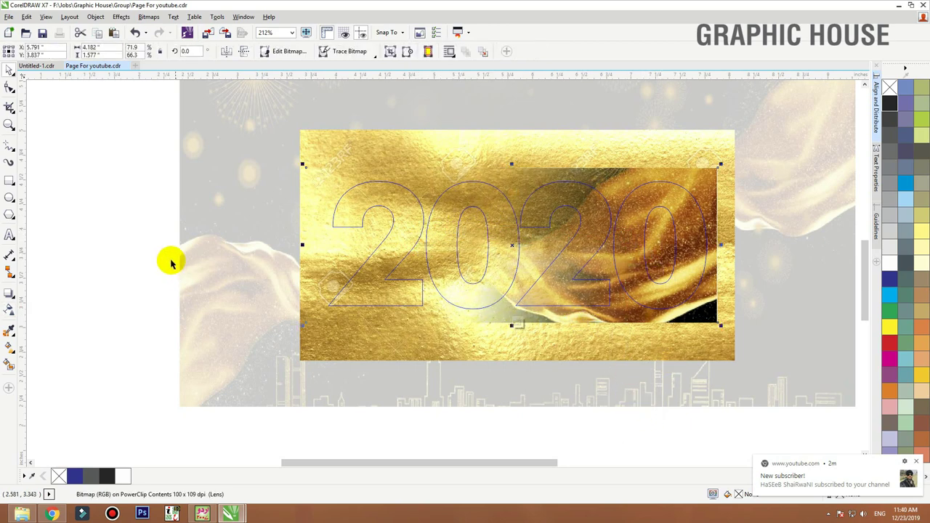
{"action": "left_click", "coordinate": [156, 245], "text": "ctrl"}
{"action": "left_click", "coordinate": [147, 238]}
- Reopen the 2020 contents and adjust the fabric bitmap's transparency so more of the gold texture shows through
{"action": "left_click", "coordinate": [641, 218]}
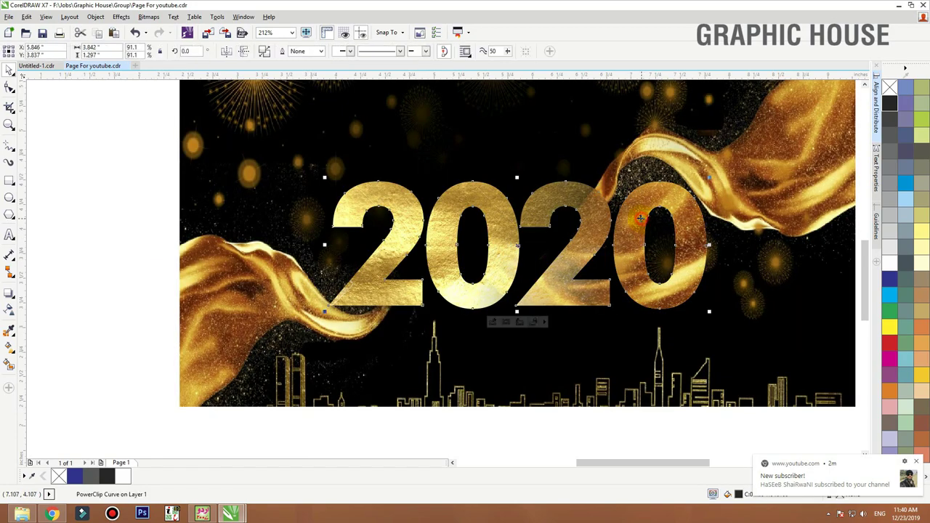
{"action": "left_click", "coordinate": [667, 201], "text": "ctrl"}
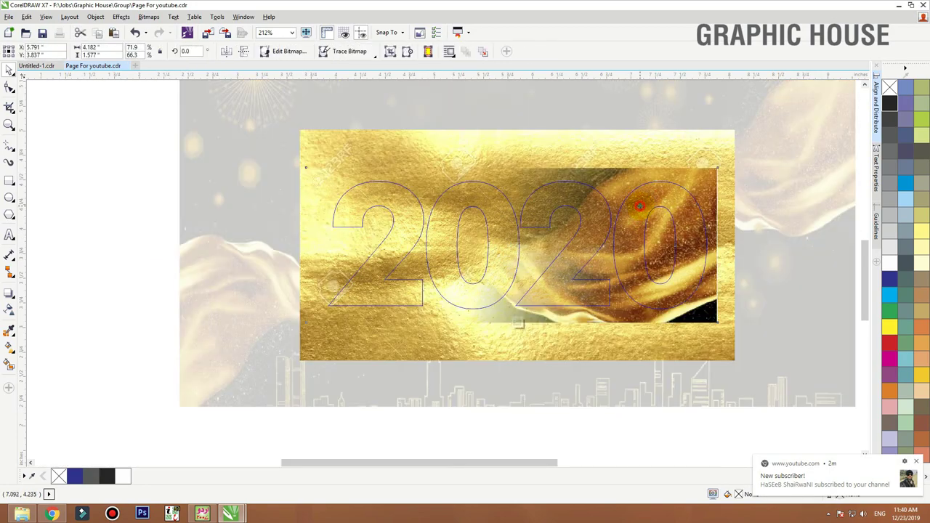
{"action": "left_click", "coordinate": [8, 308]}
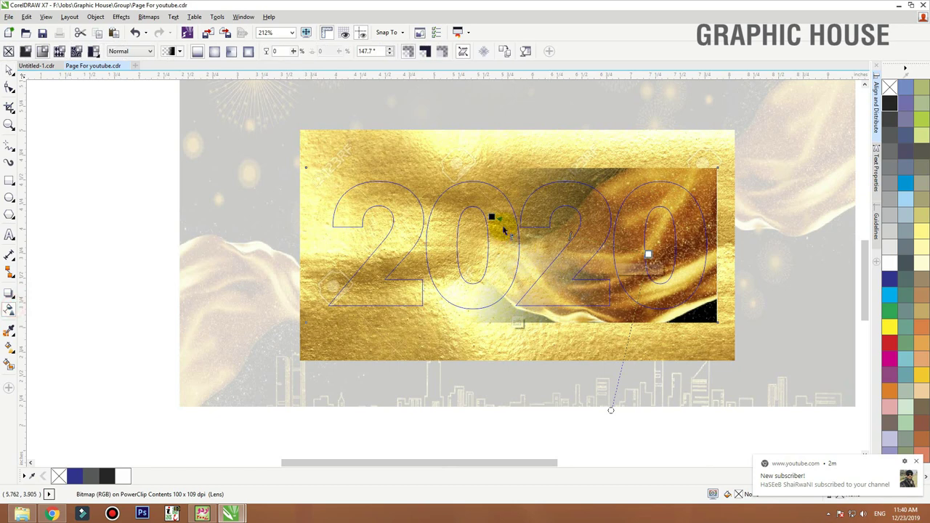
{"action": "left_click_drag", "start_coordinate": [605, 217], "coordinate": [575, 195]}
- Place a horizontally mirrored copy of the faded fabric bitmap over the left digits and finish editing the 2020 contents
{"action": "left_click_drag", "start_coordinate": [710, 299], "coordinate": [473, 332]}
{"action": "key", "text": "space"}
{"action": "key", "text": "ctrl+z"}
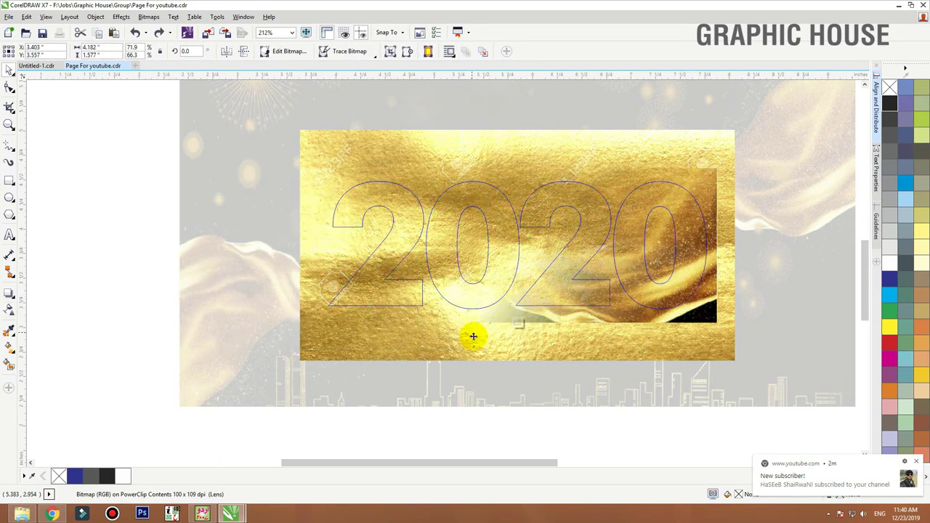
{"action": "left_click", "coordinate": [227, 50]}
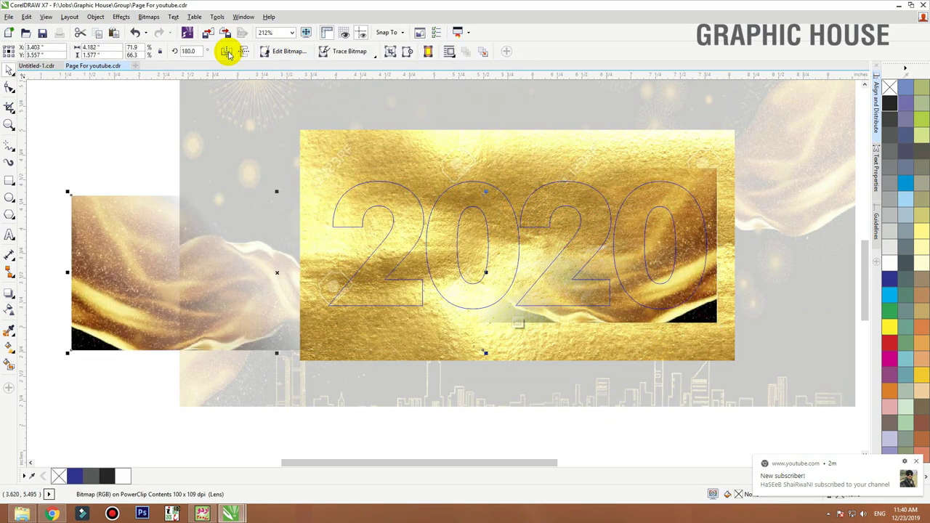
{"action": "left_click_drag", "start_coordinate": [186, 266], "coordinate": [416, 250]}
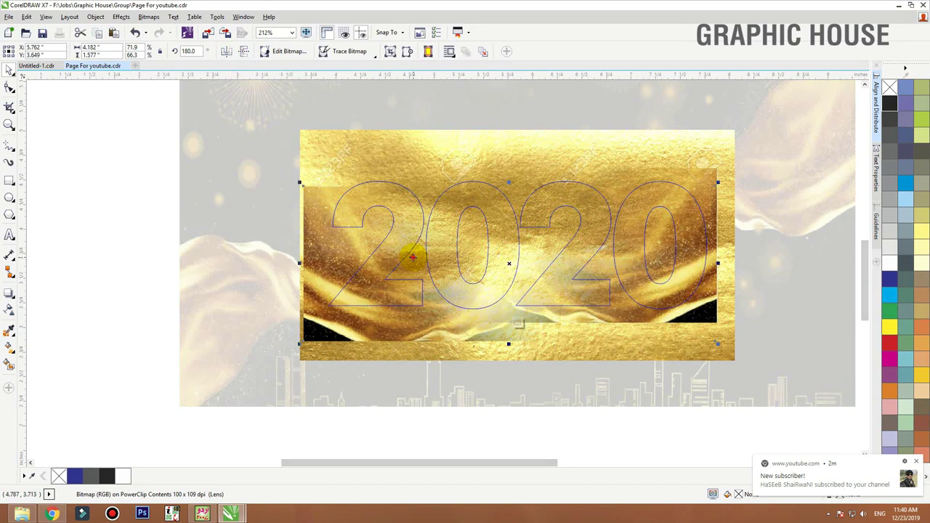
{"action": "left_click", "coordinate": [80, 257], "text": "ctrl"}
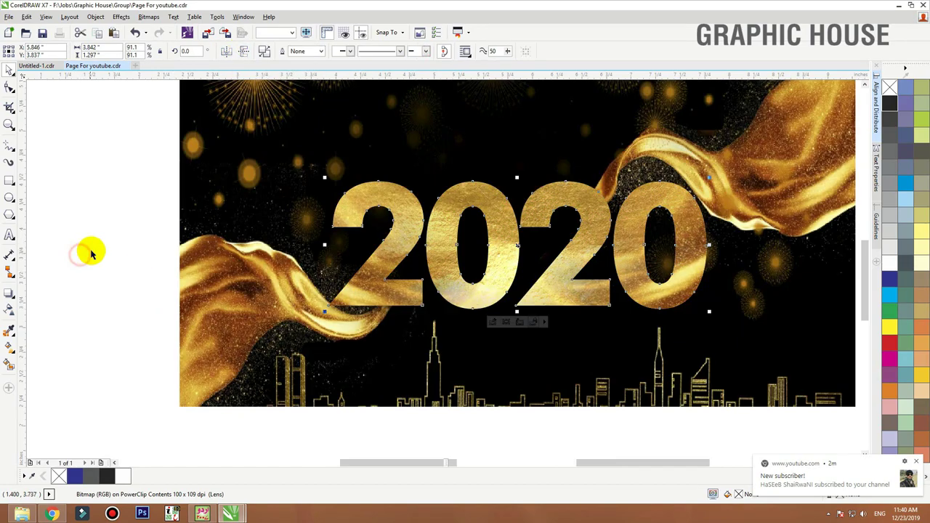
{"action": "left_click", "coordinate": [94, 244]}
- Try moving the 2020 numerals slightly up and to the left, and undo the move
{"action": "key", "text": "F4"}
{"action": "key", "text": "F2"}
{"action": "left_click_drag", "start_coordinate": [212, 176], "coordinate": [624, 383]}
{"action": "left_click", "coordinate": [573, 248]}
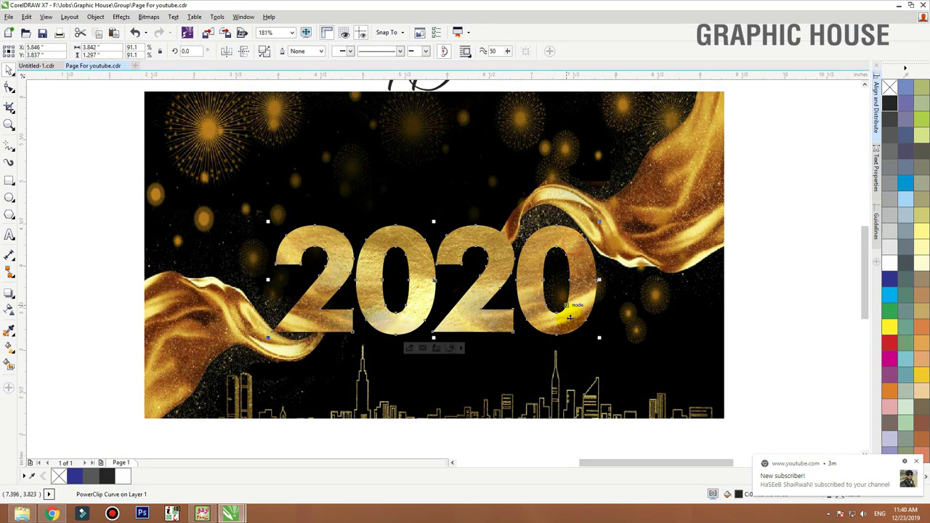
{"action": "left_click_drag", "start_coordinate": [486, 325], "coordinate": [471, 318]}
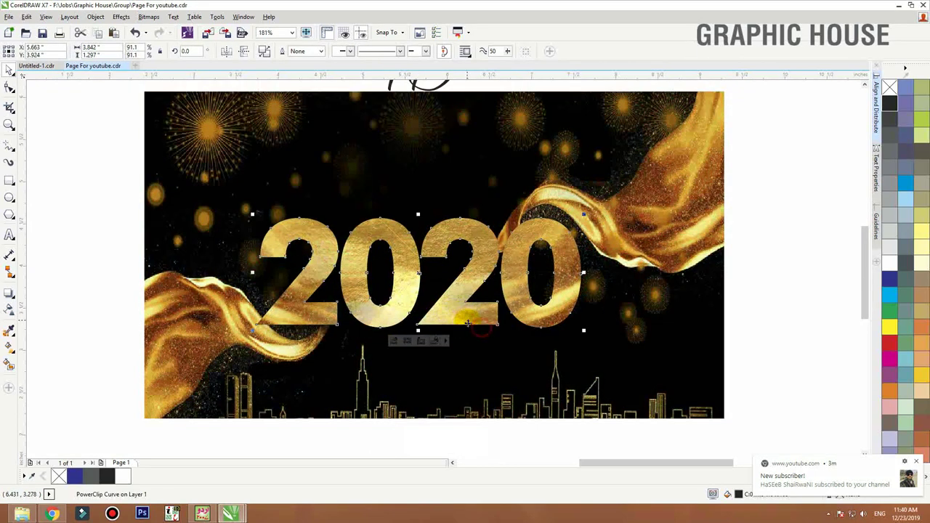
{"action": "key", "text": "ctrl+z"}
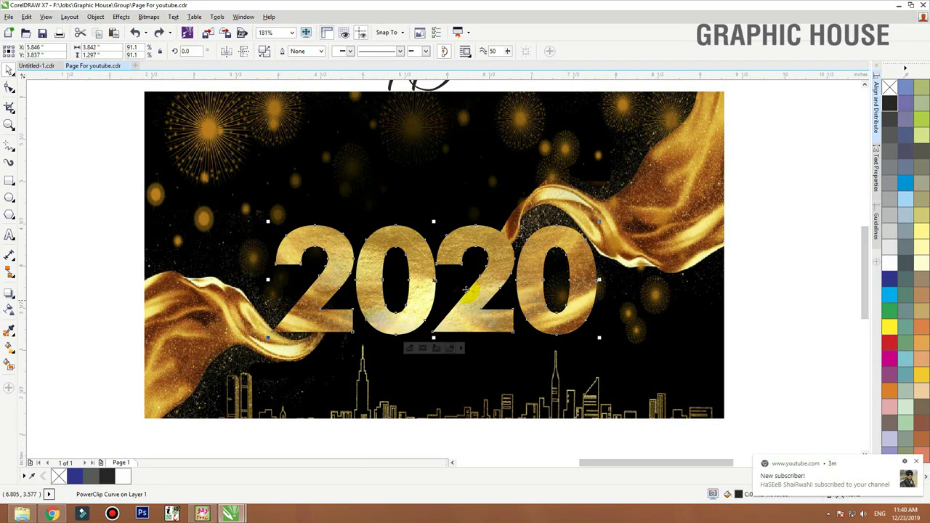
- Give the 2020 numerals a 2 pt yellow outline
{"action": "key", "text": "F12"}
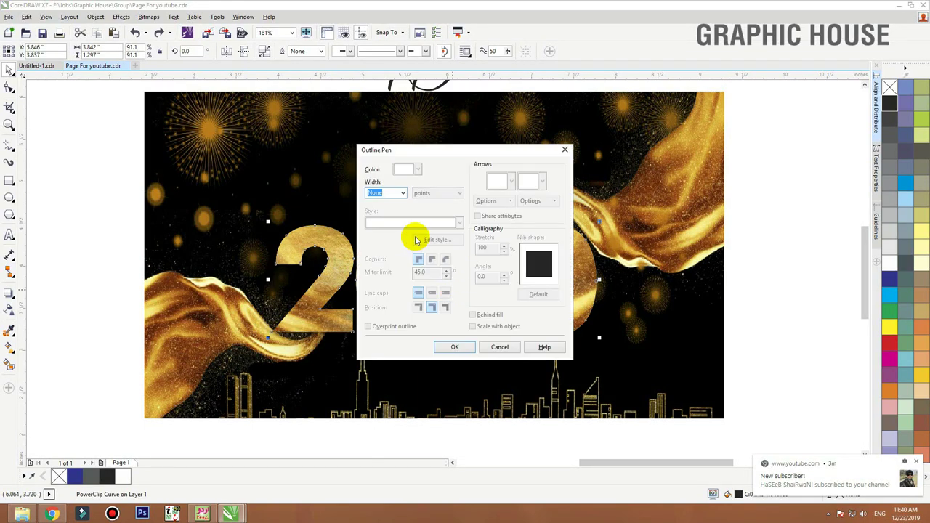
{"action": "type", "text": "2"}
{"action": "key", "text": "Return"}
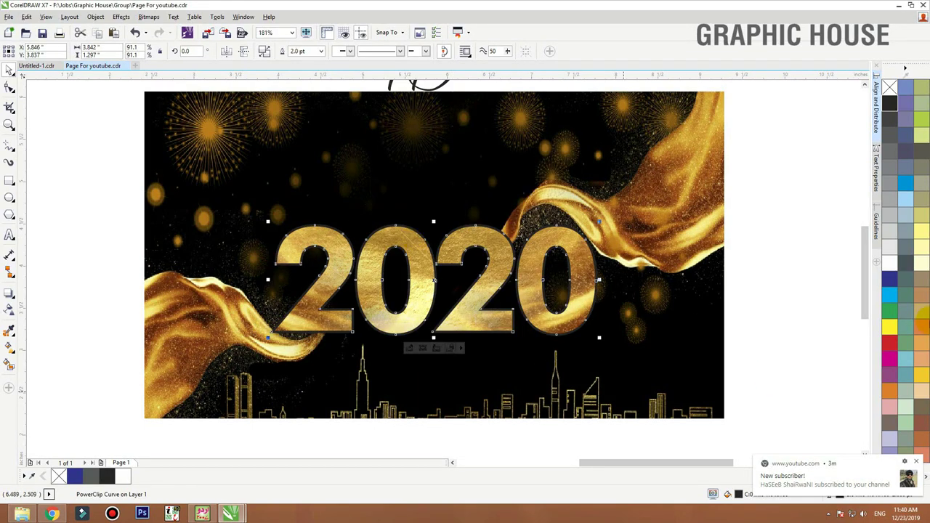
{"action": "right_click", "coordinate": [889, 326]}
{"action": "left_click", "coordinate": [799, 258]}
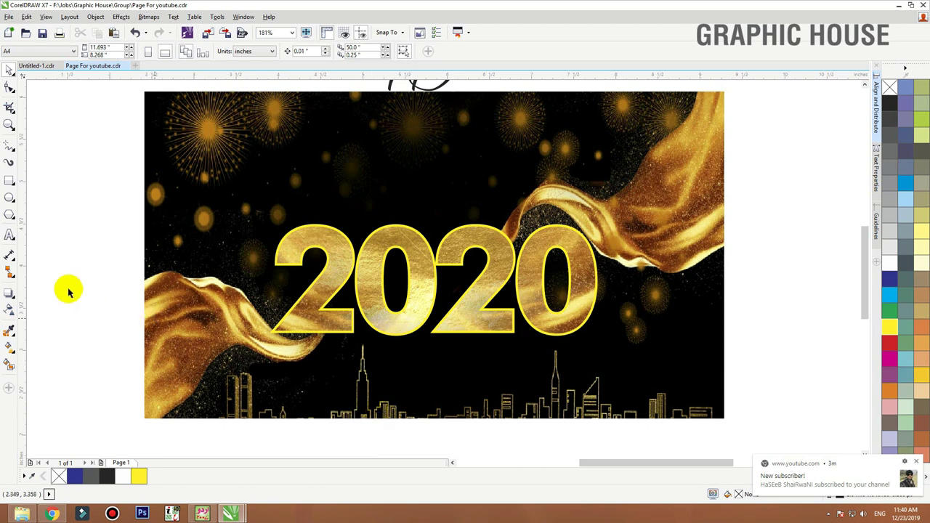
- Recolour the numerals' outline with a gold sampled from the edge of the left fabric
{"action": "left_click", "coordinate": [13, 335]}
{"action": "left_click", "coordinate": [33, 329]}
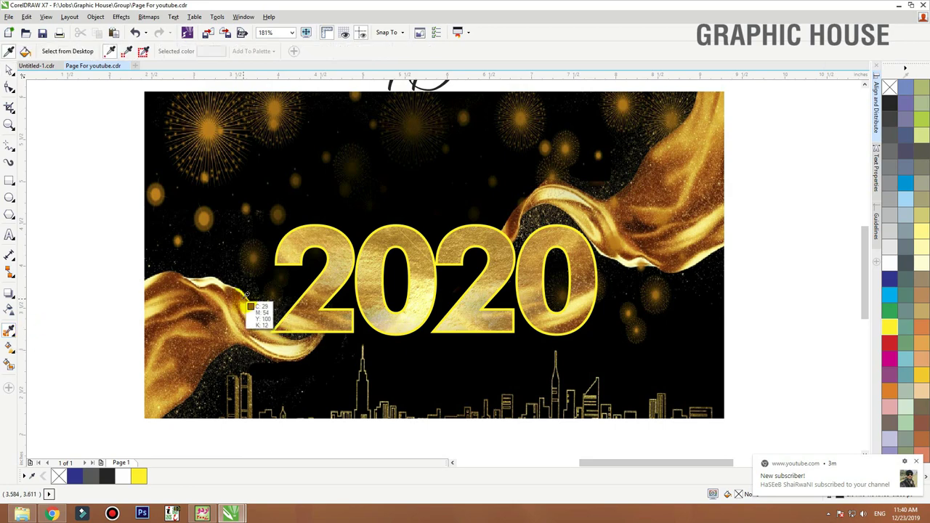
{"action": "left_click", "coordinate": [251, 289]}
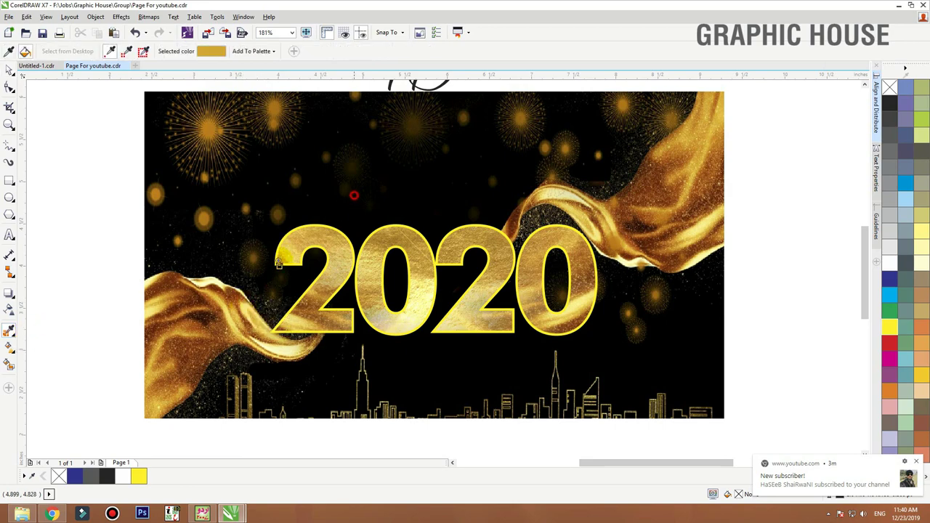
{"action": "scroll", "coordinate": [359, 246], "scroll_direction": "up", "scroll_amount": 4}
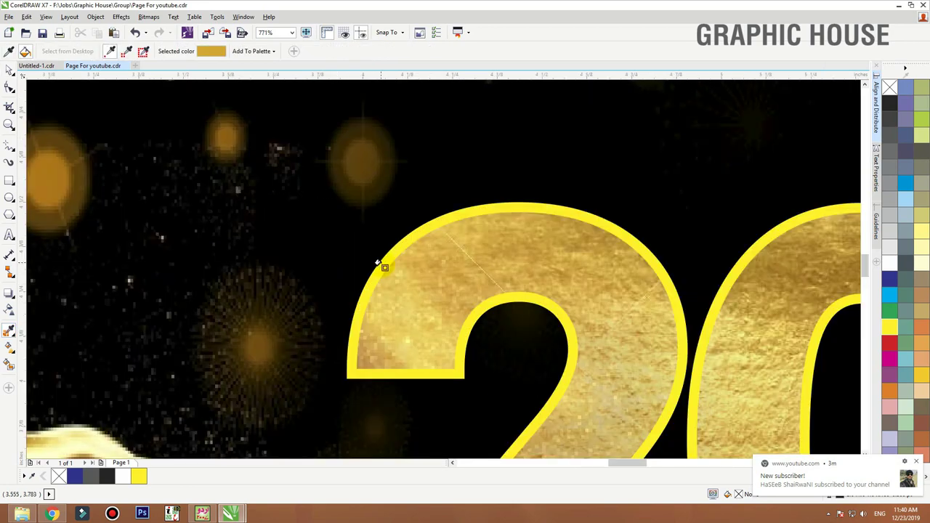
{"action": "left_click", "coordinate": [378, 263]}
{"action": "scroll", "coordinate": [330, 260], "scroll_direction": "down", "scroll_amount": 3}
{"action": "key", "text": "F2"}
{"action": "left_click_drag", "start_coordinate": [224, 226], "coordinate": [645, 356]}
{"action": "key", "text": "space"}
{"action": "left_click_drag", "start_coordinate": [578, 309], "coordinate": [575, 293]}
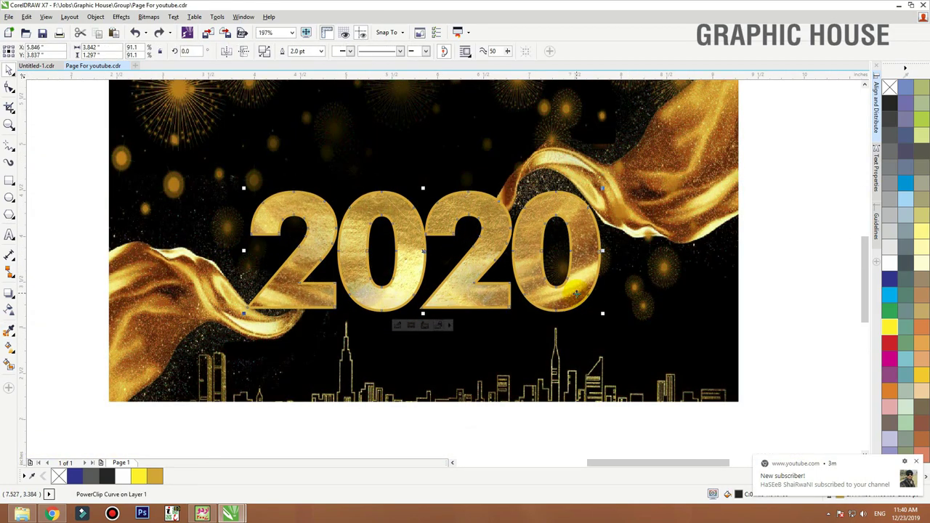
- Convert the outline of the 2020 numerals to a separate object
{"action": "left_click", "coordinate": [96, 16]}
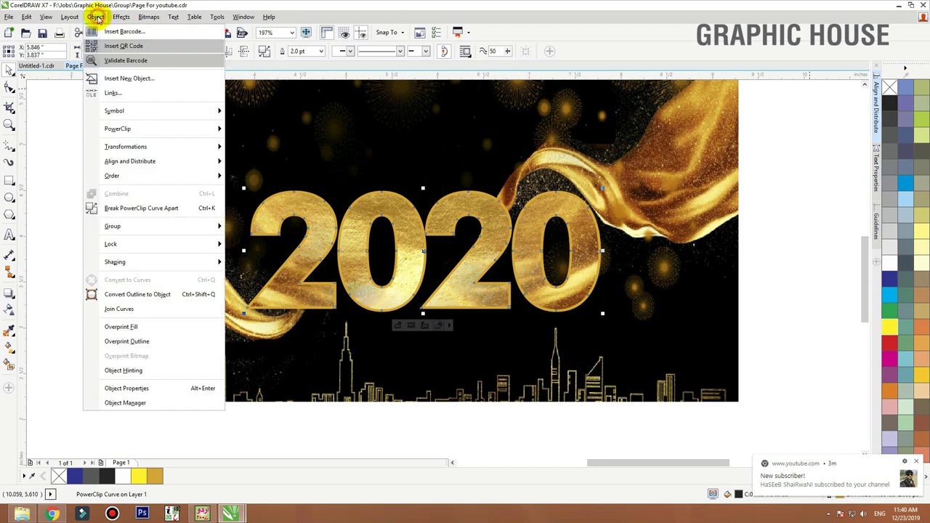
{"action": "left_click", "coordinate": [154, 293]}
{"action": "key", "text": "ctrl+z"}
{"action": "left_click", "coordinate": [70, 17]}
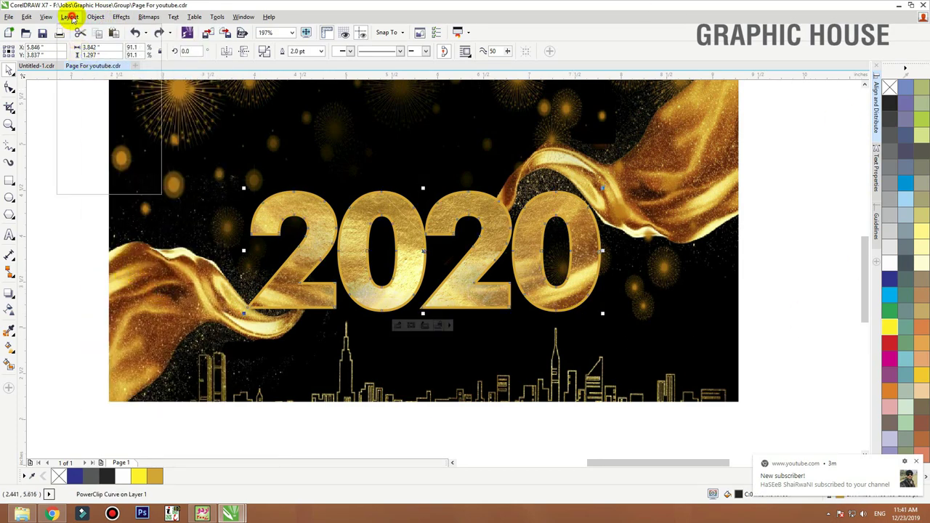
{"action": "mouse_move", "coordinate": [93, 17]}
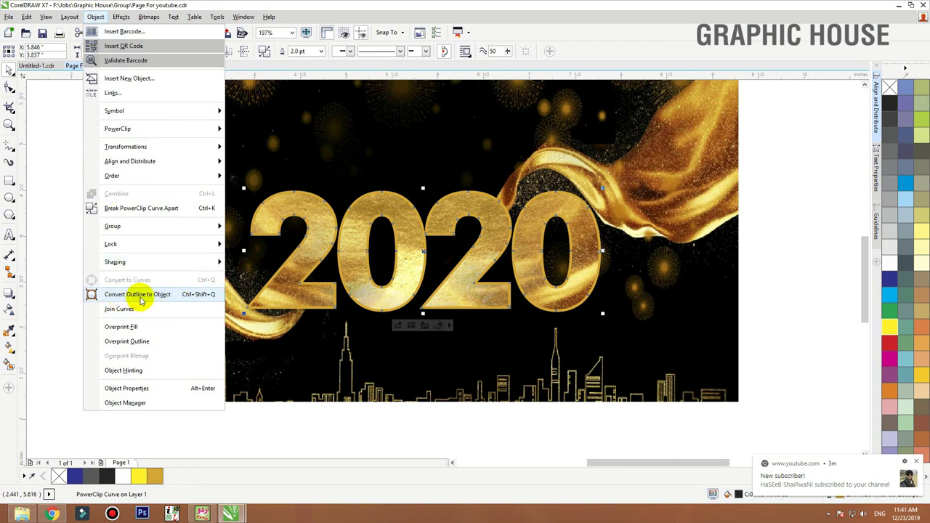
{"action": "left_click", "coordinate": [163, 298]}
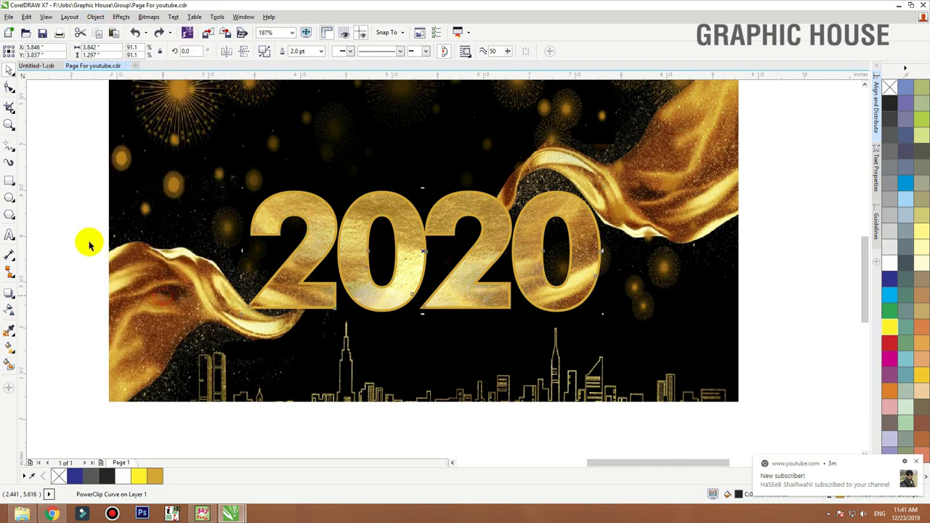
- Try moving the textured numerals and the separated outline apart, and undo both moves
{"action": "left_click", "coordinate": [67, 243]}
{"action": "left_click_drag", "start_coordinate": [316, 243], "coordinate": [417, 224]}
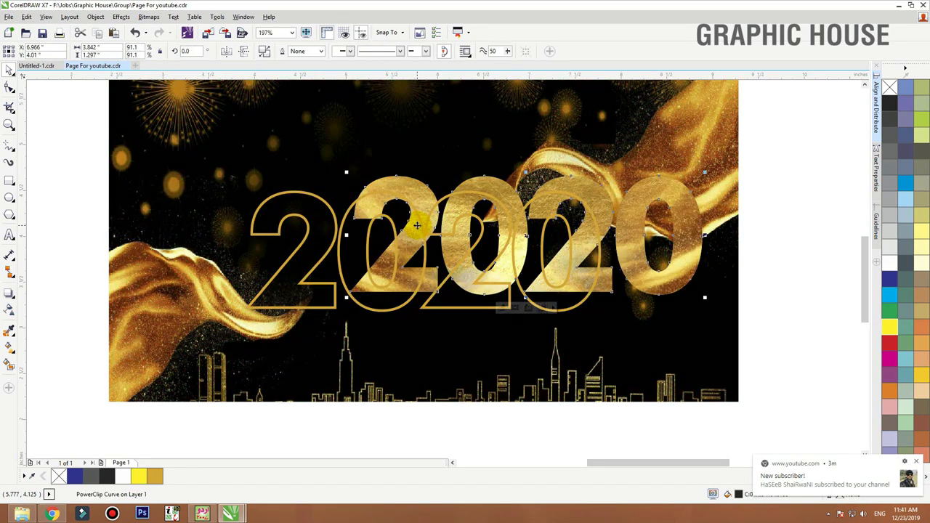
{"action": "key", "text": "ctrl+z"}
{"action": "left_click", "coordinate": [291, 151]}
{"action": "left_click_drag", "start_coordinate": [263, 204], "coordinate": [208, 208]}
{"action": "key", "text": "ctrl+z"}
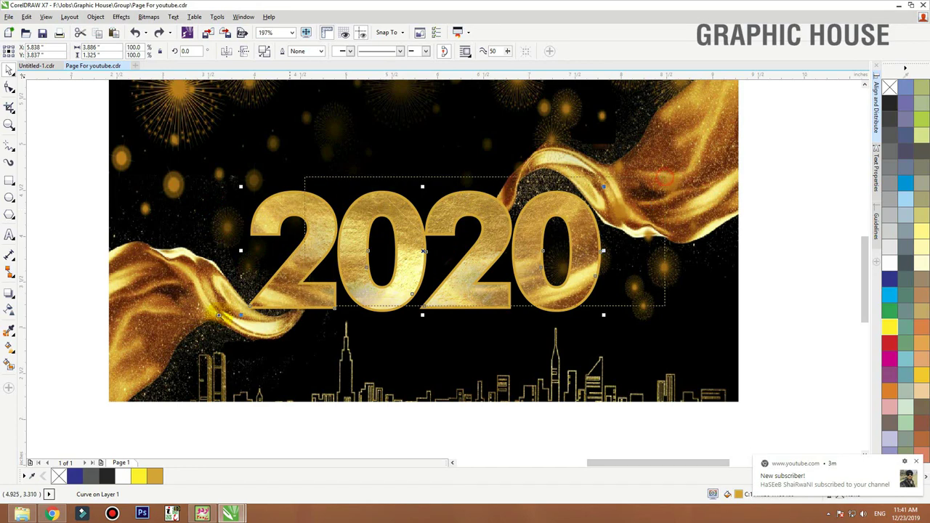
- Apply a top-to-bottom linear gradient to the separated 2020 outline, with the sampled gold as its end colour
{"action": "scroll", "coordinate": [203, 343], "scroll_direction": "up", "scroll_amount": 2}
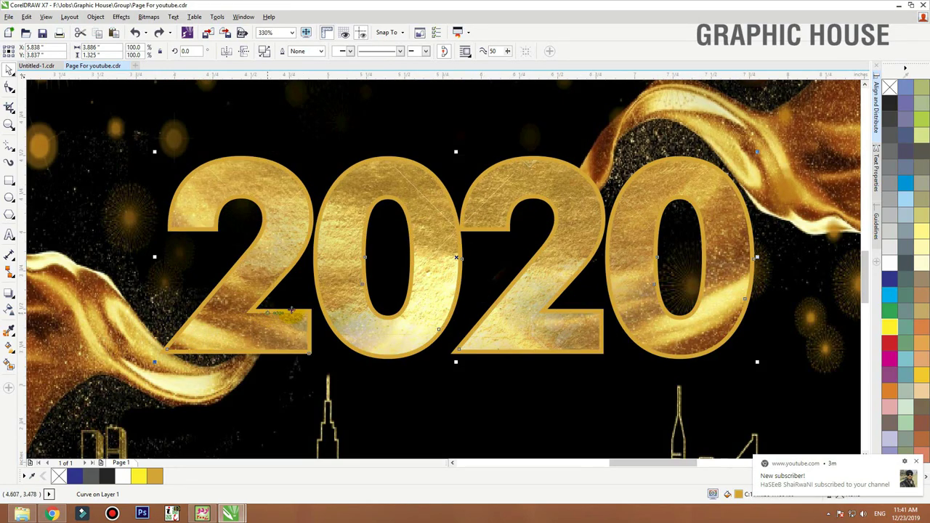
{"action": "key", "text": "g"}
{"action": "left_click_drag", "start_coordinate": [426, 159], "coordinate": [414, 364]}
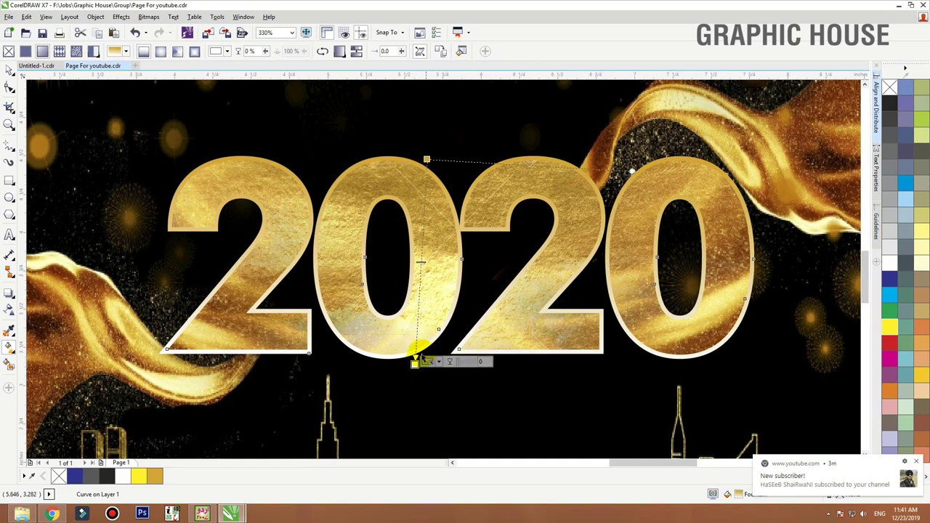
{"action": "left_click", "coordinate": [155, 480]}
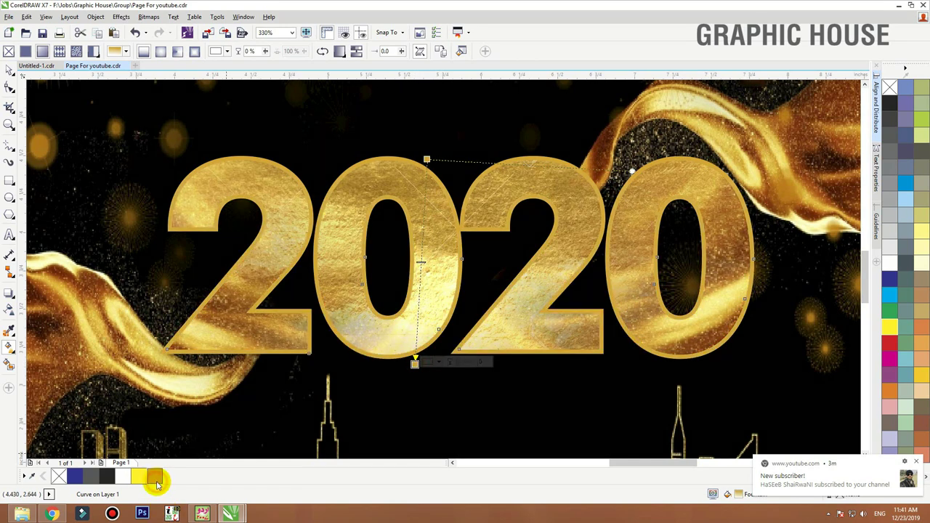
- Add a middle colour at 55% to the outline's gradient and sample a light gold for it from the left fabric
{"action": "left_click", "coordinate": [421, 271]}
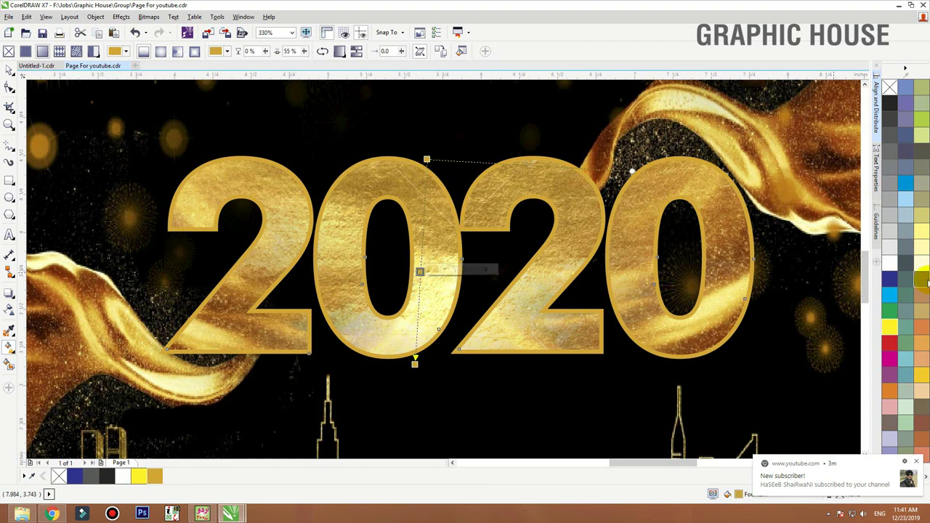
{"action": "left_click", "coordinate": [888, 328]}
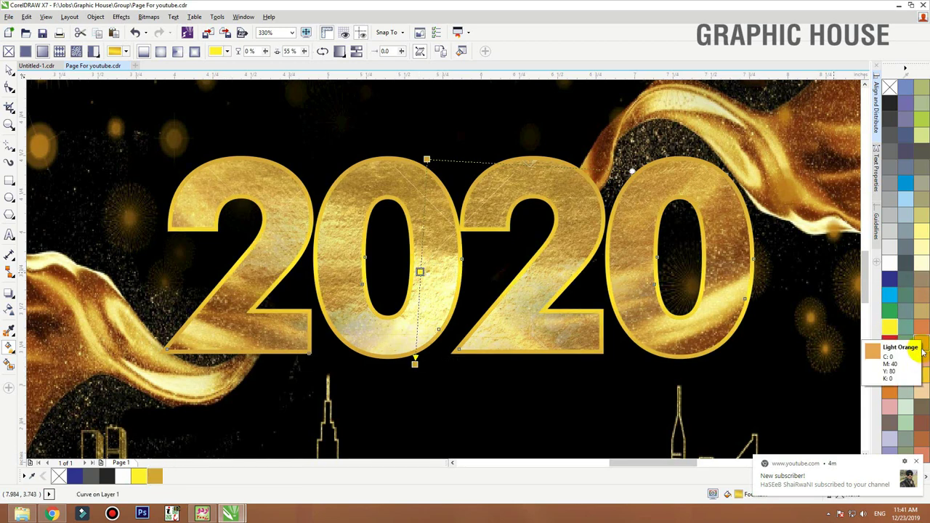
{"action": "left_click", "coordinate": [923, 375]}
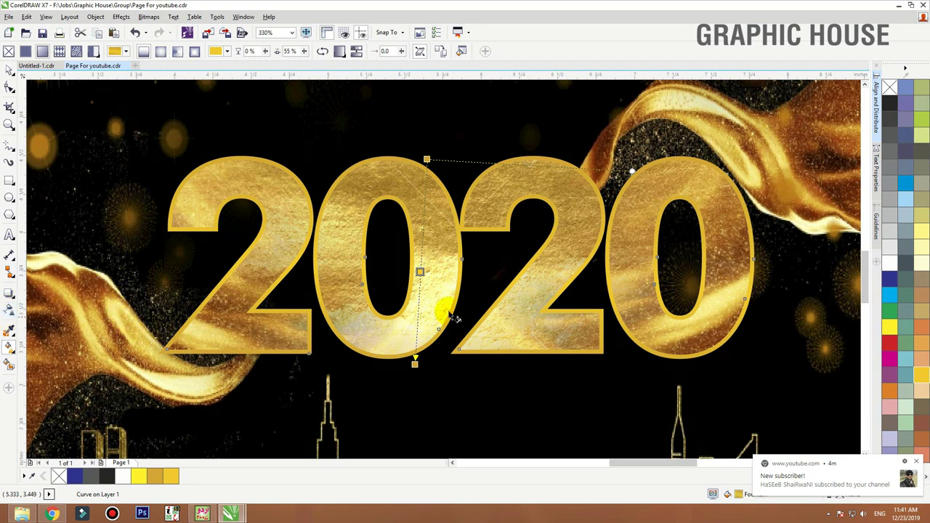
{"action": "left_click", "coordinate": [420, 271]}
{"action": "left_click", "coordinate": [443, 271]}
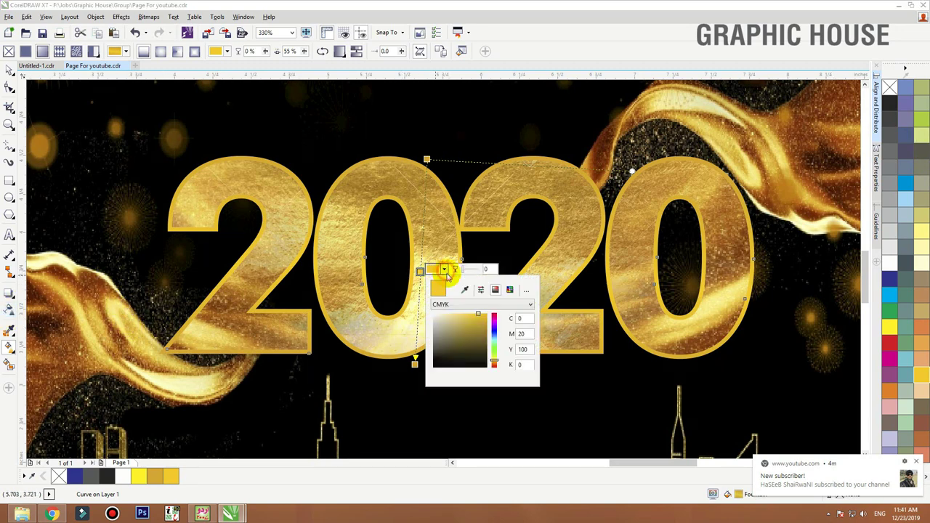
{"action": "left_click", "coordinate": [465, 289]}
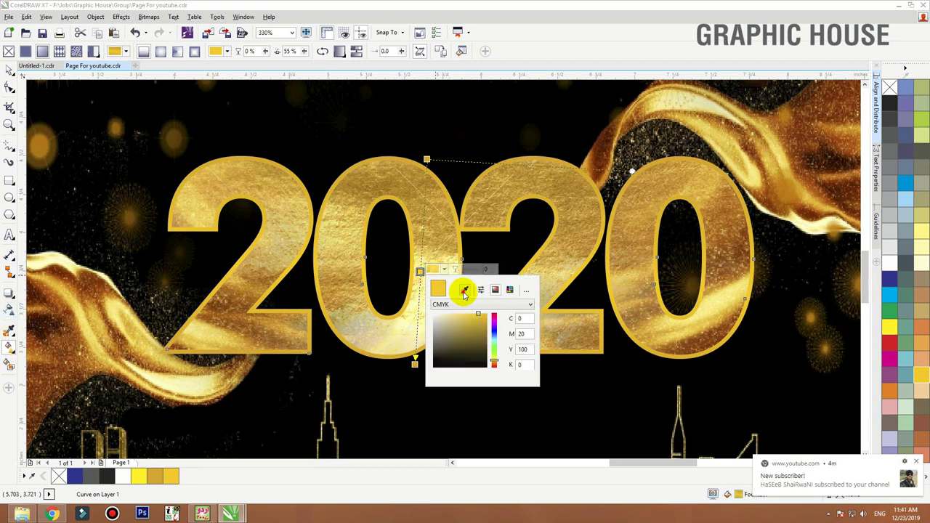
{"action": "left_click", "coordinate": [120, 303]}
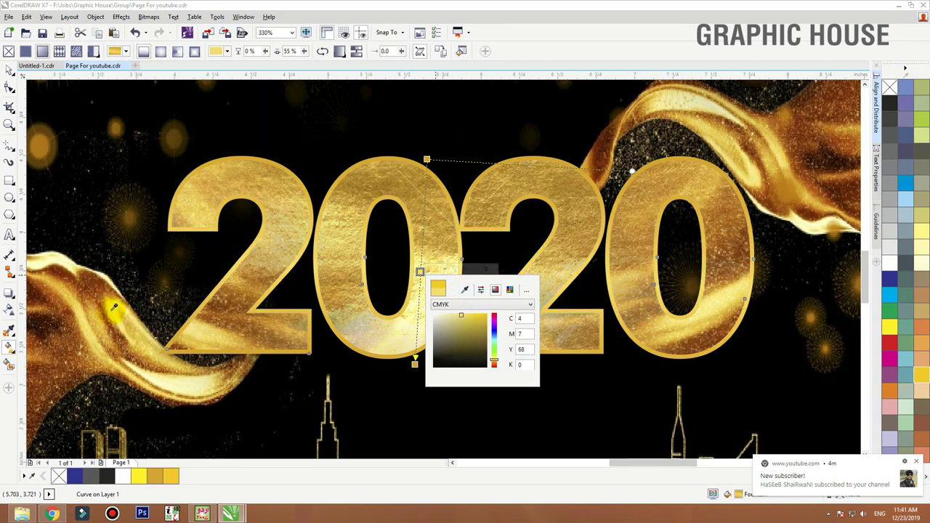
- Set the bottom colour of the outline's gradient to a darker gold sampled from the left fabric
{"action": "left_click", "coordinate": [414, 363]}
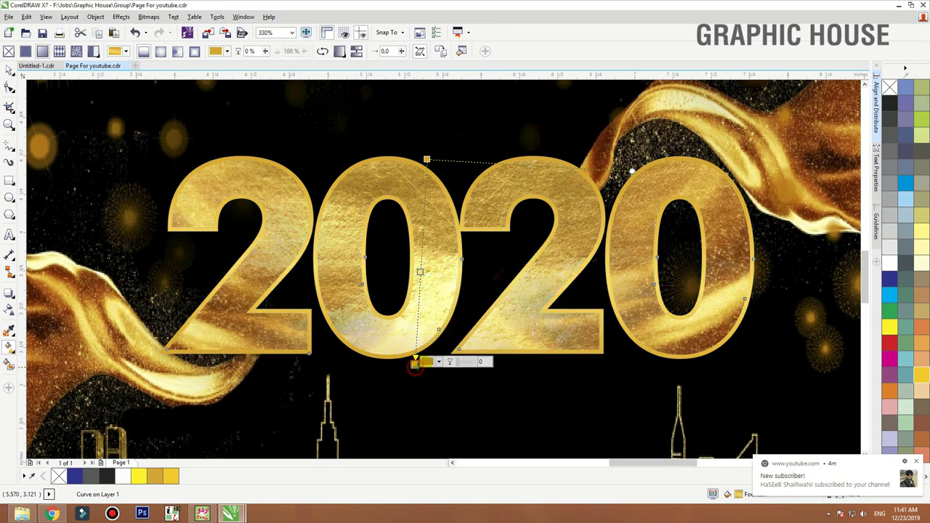
{"action": "left_click", "coordinate": [438, 361]}
{"action": "left_click", "coordinate": [459, 382]}
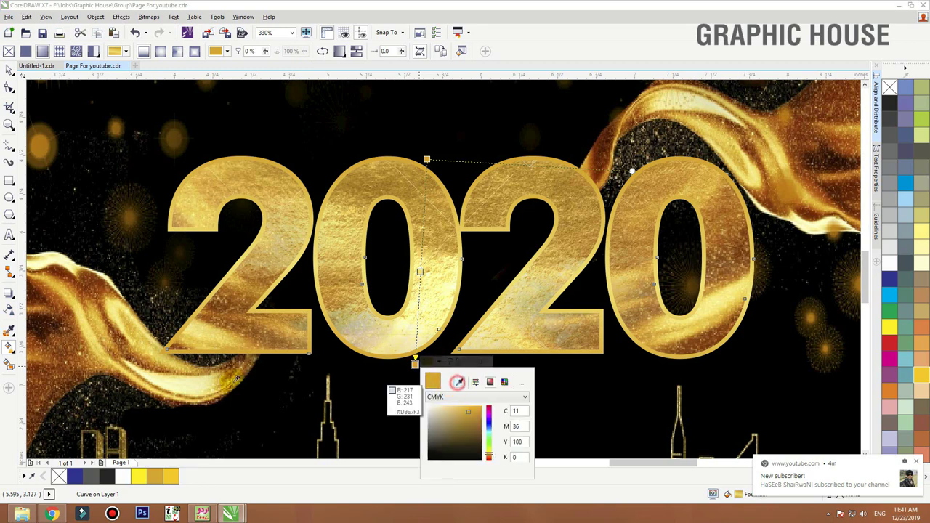
{"action": "left_click", "coordinate": [188, 369]}
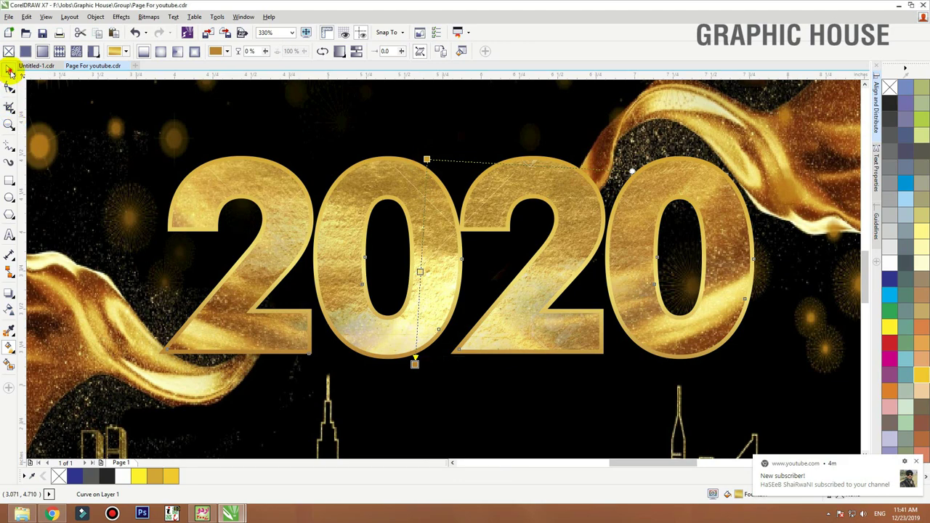
{"action": "left_click", "coordinate": [9, 68]}
- Try shifting the textured numerals up and to the left off their outline, and undo the last shift
{"action": "scroll", "coordinate": [415, 332], "scroll_direction": "down", "scroll_amount": 3}
{"action": "scroll", "coordinate": [349, 284], "scroll_direction": "up", "scroll_amount": 1}
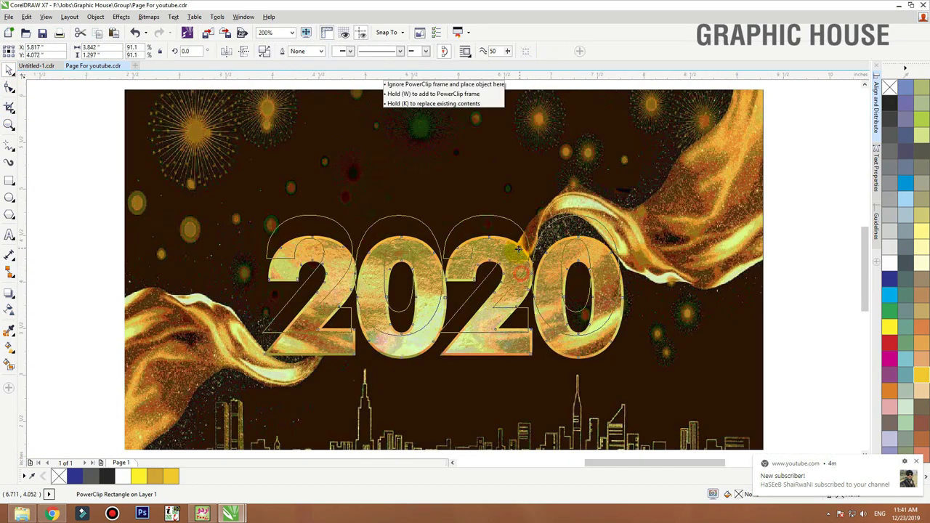
{"action": "left_click", "coordinate": [525, 266]}
{"action": "left_click_drag", "start_coordinate": [513, 255], "coordinate": [508, 248]}
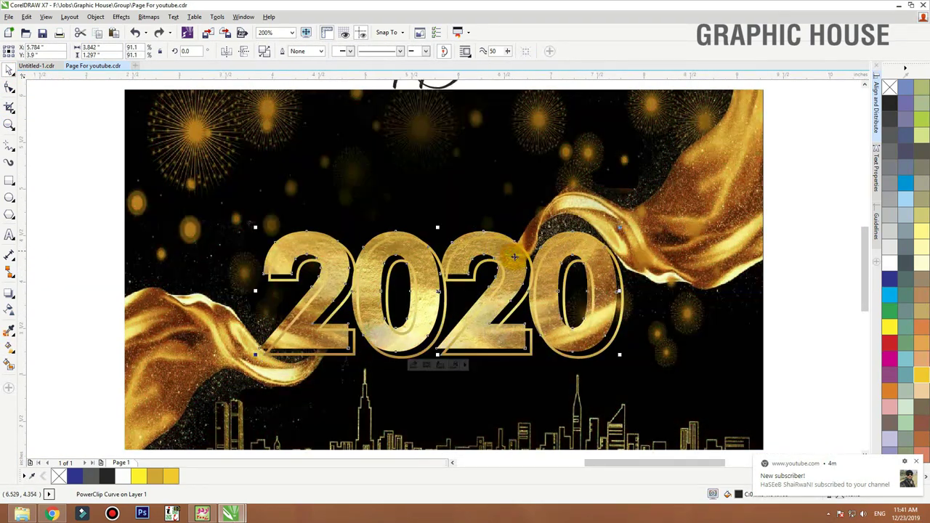
{"action": "key", "text": "ctrl+z"}
- Move the Happy New lettering onto the fireworks background just above 2020 and fill it with white
{"action": "scroll", "coordinate": [524, 311], "scroll_direction": "down", "scroll_amount": 1}
{"action": "left_click", "coordinate": [705, 259]}
{"action": "key", "text": "F4"}
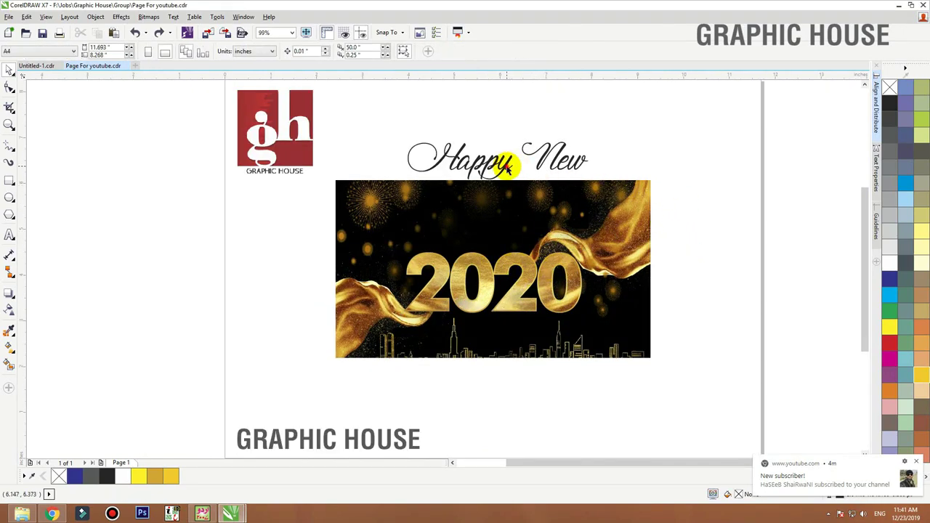
{"action": "left_click_drag", "start_coordinate": [507, 165], "coordinate": [495, 247]}
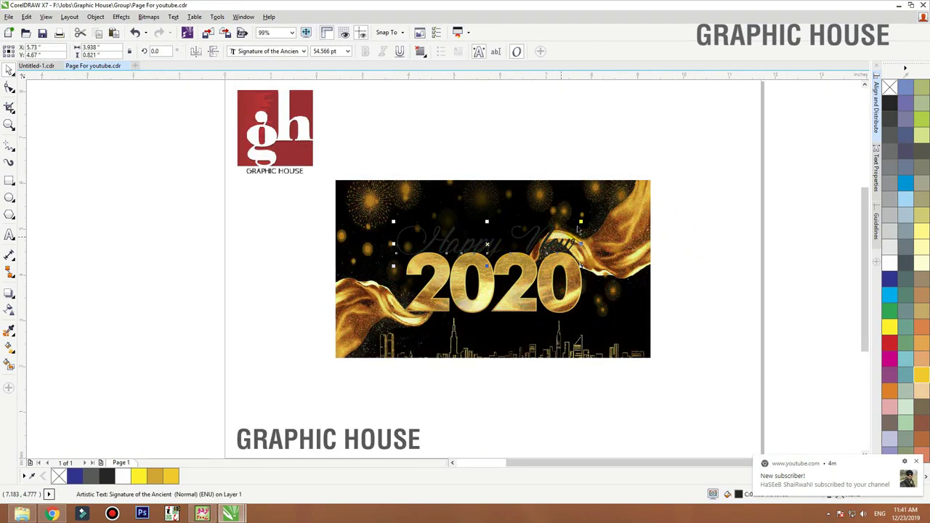
{"action": "left_click", "coordinate": [890, 266]}
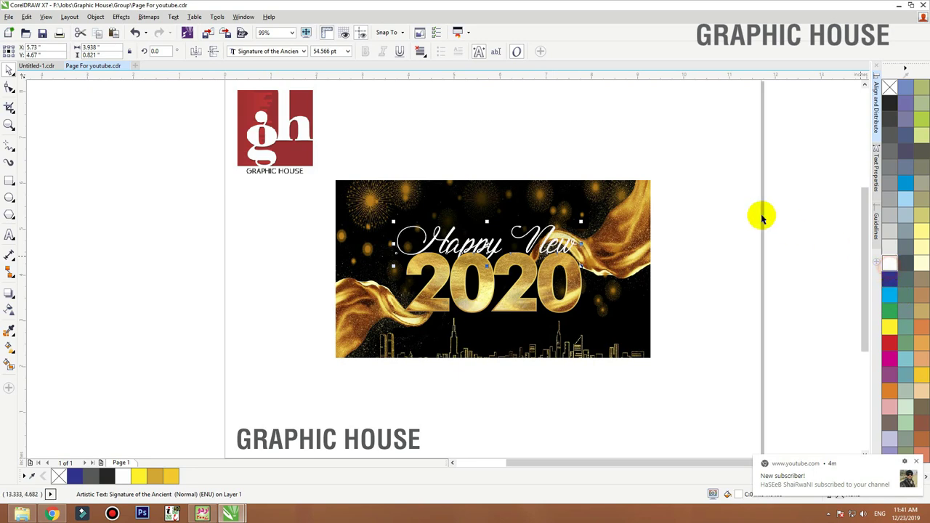
- Scale the Happy New lettering down so it sits over the tops of the first three digits
{"action": "left_click", "coordinate": [648, 181]}
{"action": "key", "text": "shift+F2"}
{"action": "left_click", "coordinate": [563, 198]}
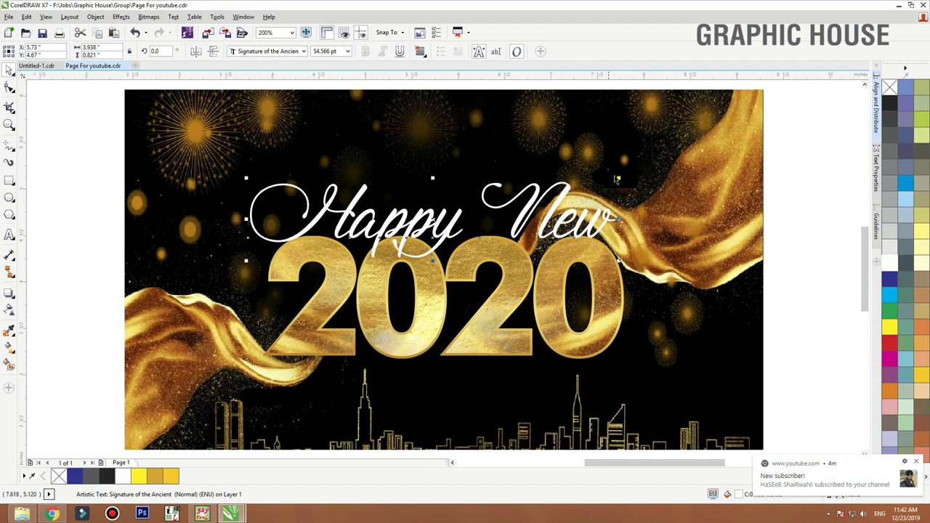
{"action": "left_click_drag", "start_coordinate": [618, 177], "coordinate": [483, 232]}
- Add a drop shadow to the Happy New lettering, offset about -0.014" horizontally and -0.02" vertically
{"action": "scroll", "coordinate": [489, 200], "scroll_direction": "down", "scroll_amount": 1}
{"action": "key", "text": "F2"}
{"action": "left_click_drag", "start_coordinate": [563, 167], "coordinate": [252, 308]}
{"action": "left_click", "coordinate": [9, 294]}
{"action": "left_click", "coordinate": [10, 294]}
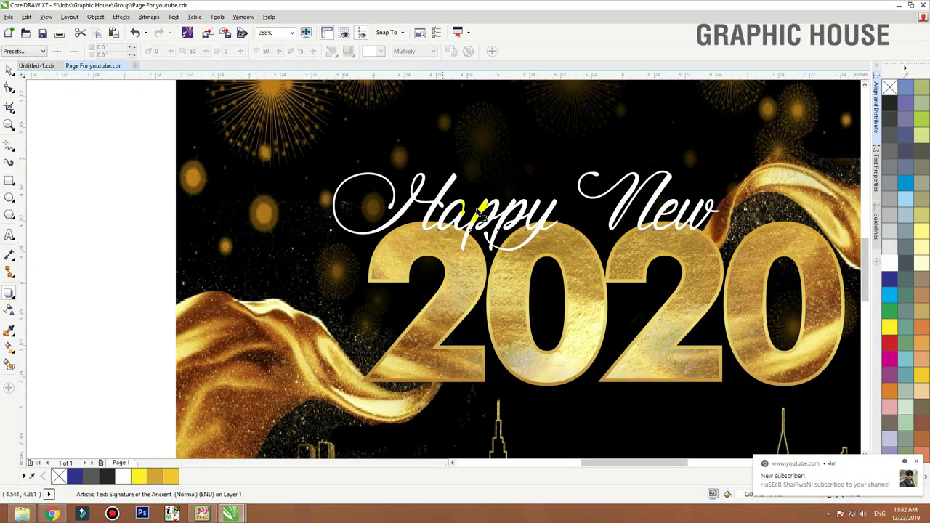
{"action": "left_click_drag", "start_coordinate": [497, 249], "coordinate": [494, 249]}
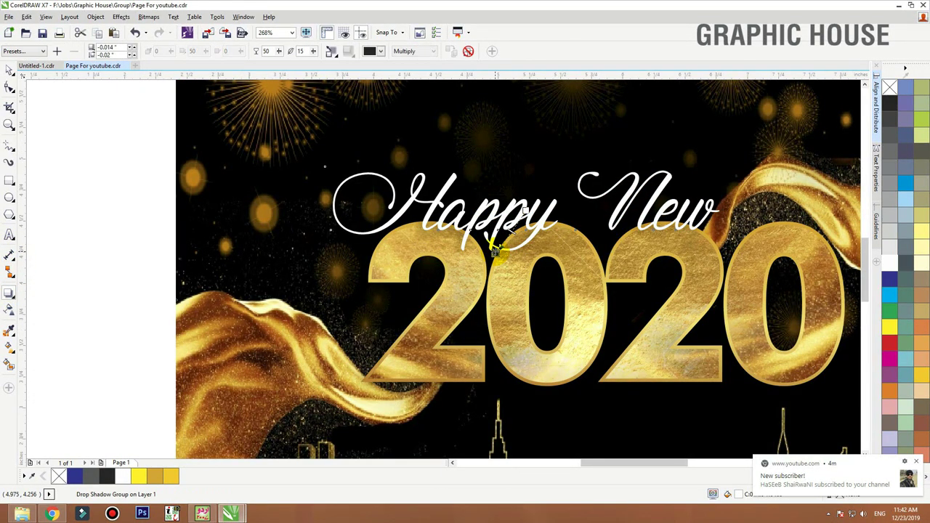
- Set the lettering's drop shadow opacity to 88 and its feathering to 5
{"action": "double_click", "coordinate": [266, 50]}
{"action": "type", "text": "88"}
{"action": "key", "text": "Tab"}
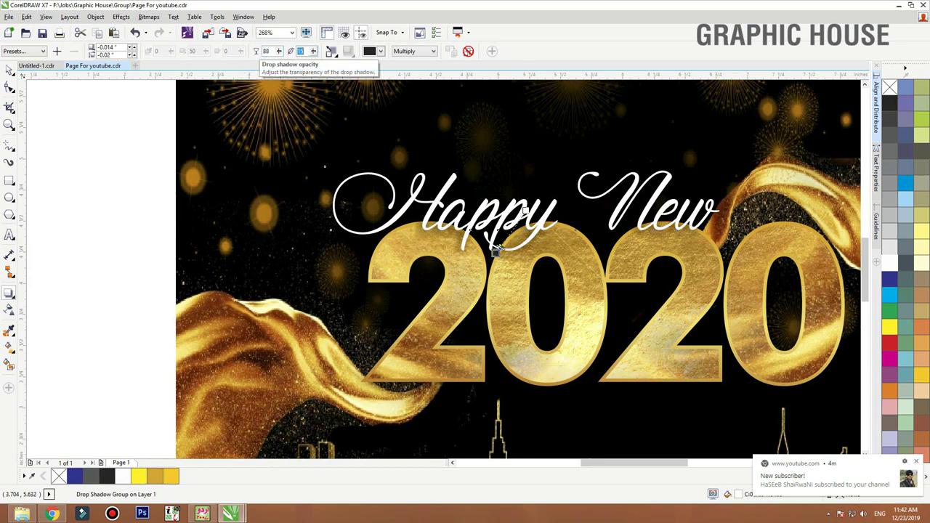
{"action": "type", "text": "5"}
{"action": "key", "text": "Return"}
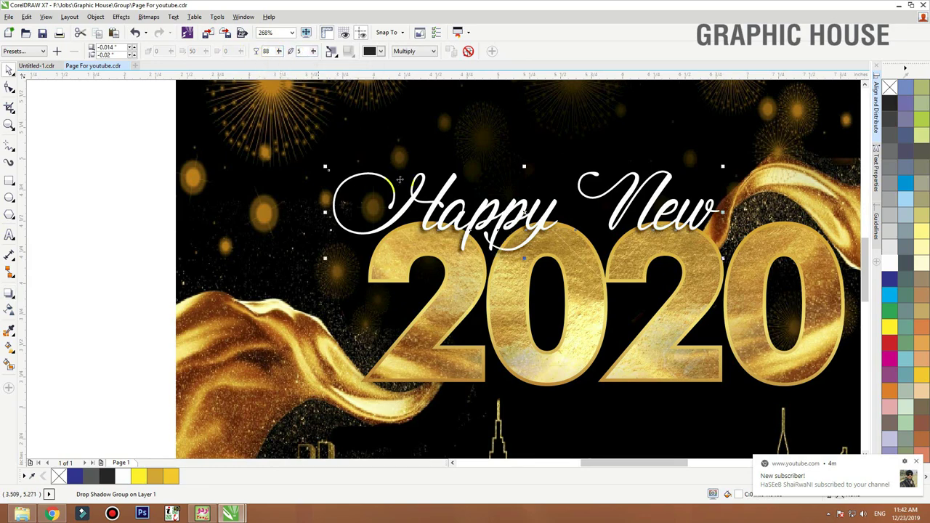
- Break the drop shadow apart from the Happy New lettering so the two are separate objects
{"action": "key", "text": "ctrl+z"}
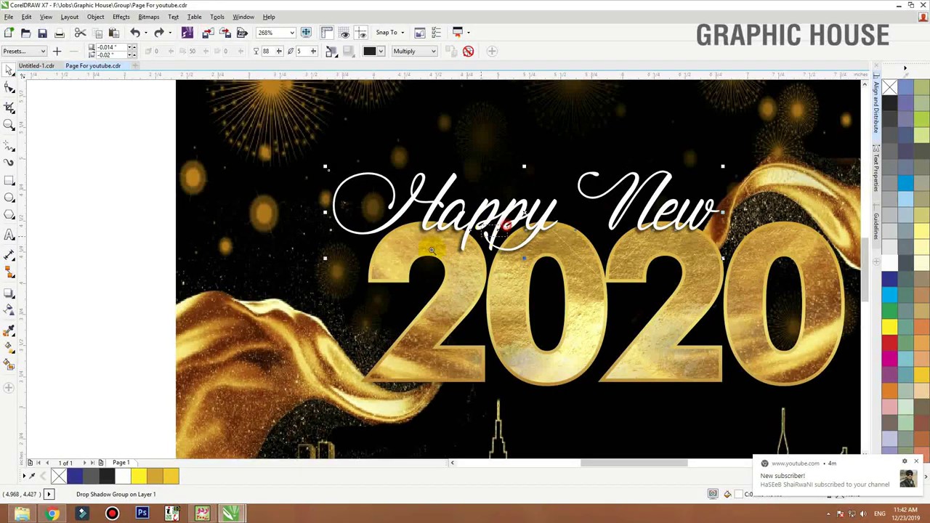
{"action": "left_click_drag", "start_coordinate": [507, 226], "coordinate": [423, 250]}
{"action": "scroll", "coordinate": [428, 287], "scroll_direction": "down", "scroll_amount": 8}
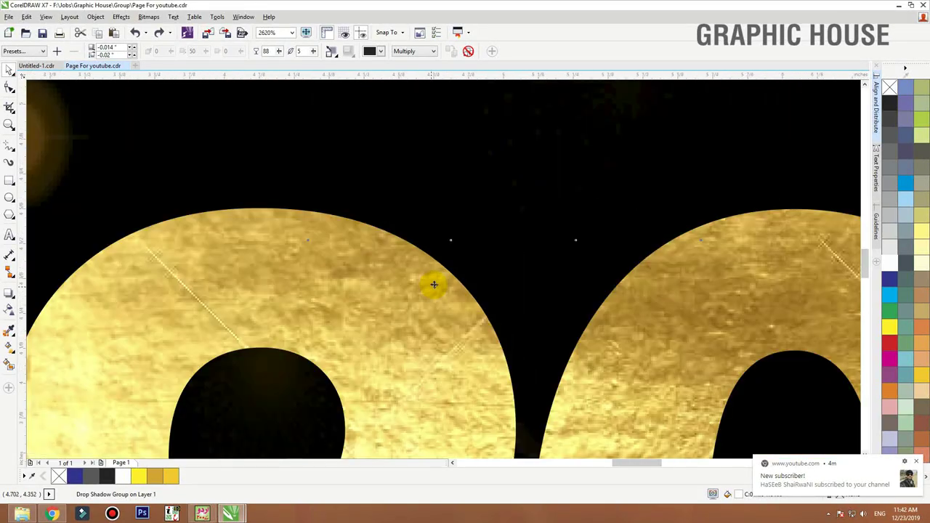
{"action": "left_click", "coordinate": [457, 225]}
{"action": "left_click", "coordinate": [451, 226]}
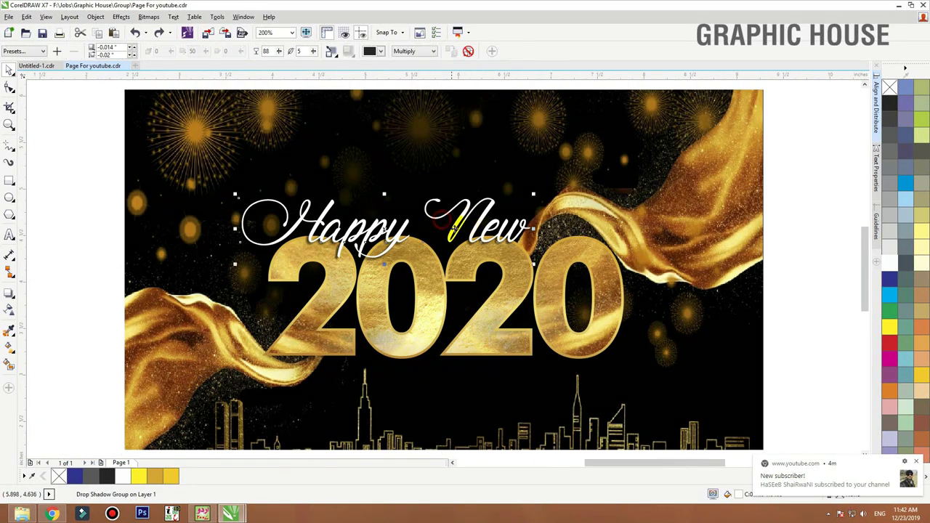
{"action": "key", "text": "ctrl+k"}
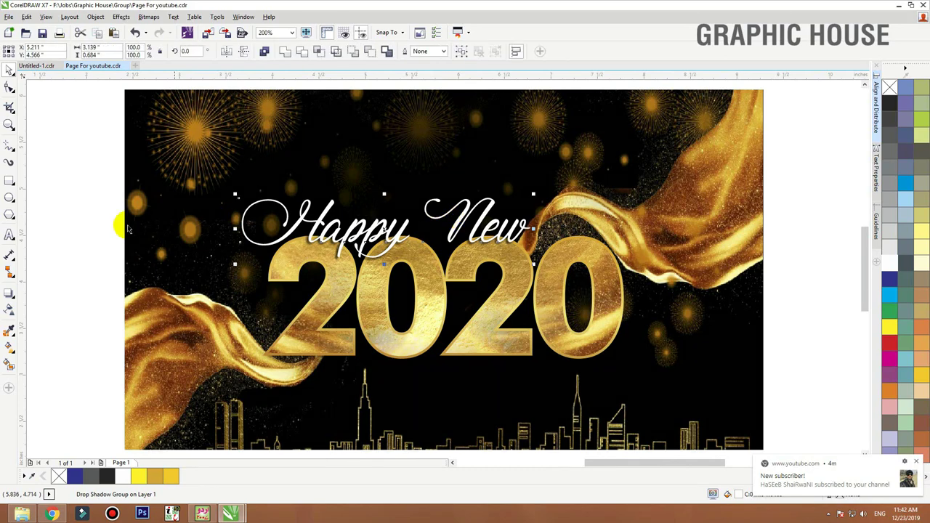
- Try moving the Happy New lettering up off its separated shadow, and undo the move
{"action": "left_click", "coordinate": [108, 233]}
{"action": "left_click_drag", "start_coordinate": [395, 236], "coordinate": [404, 209]}
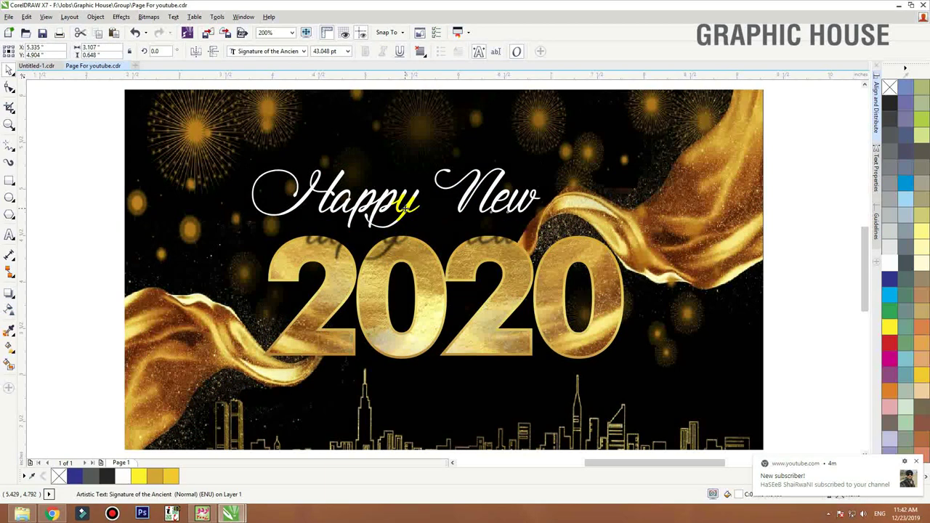
{"action": "key", "text": "ctrl+z"}
{"action": "left_click", "coordinate": [463, 131]}
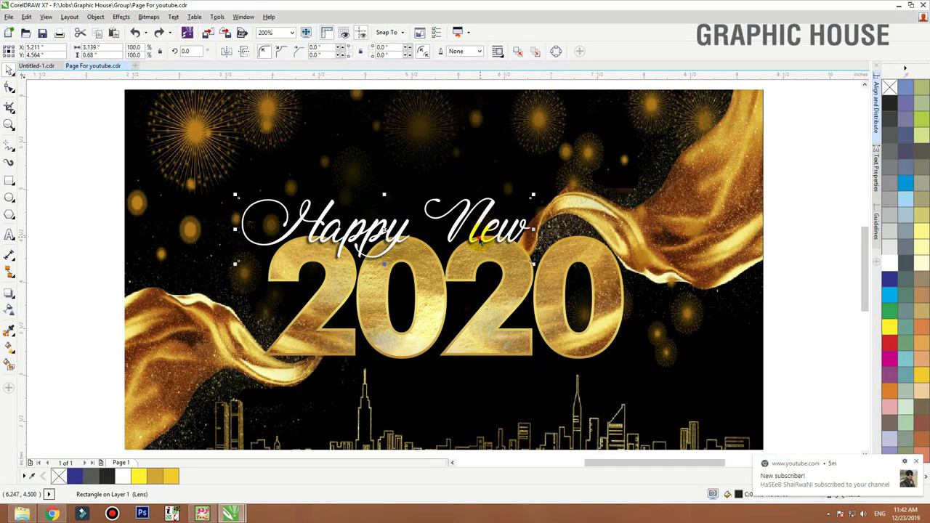
- Try a vertical white-to-gold gradient fill on the Happy New lettering
{"action": "left_click", "coordinate": [477, 234]}
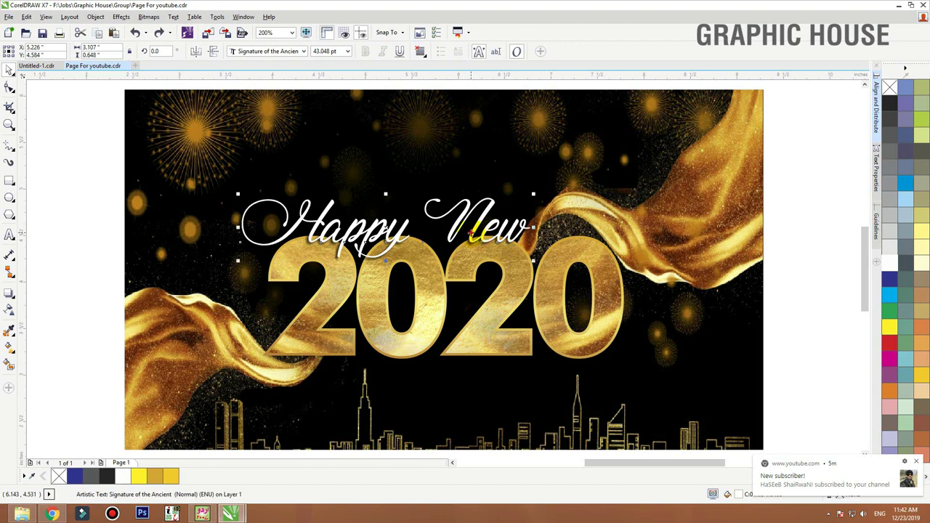
{"action": "left_click", "coordinate": [172, 477]}
{"action": "key", "text": "g"}
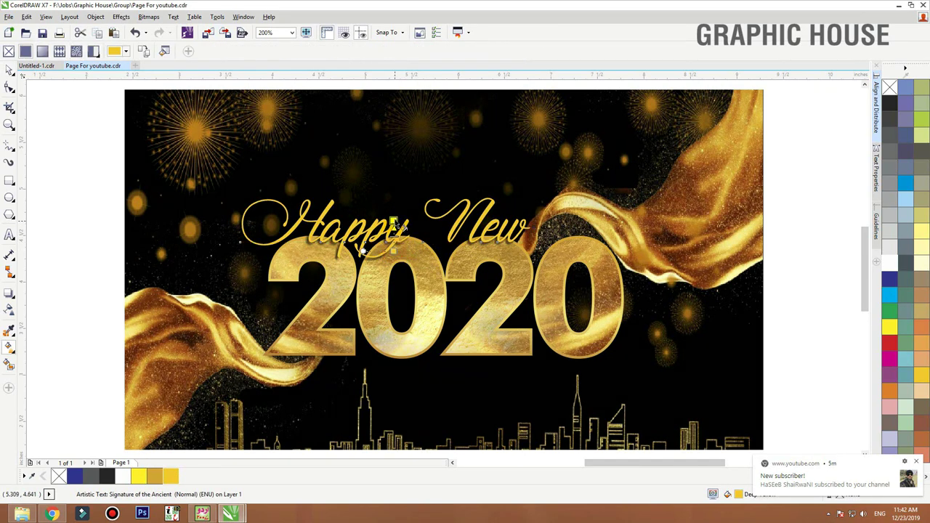
{"action": "left_click_drag", "start_coordinate": [393, 216], "coordinate": [393, 240]}
{"action": "key", "text": "space"}
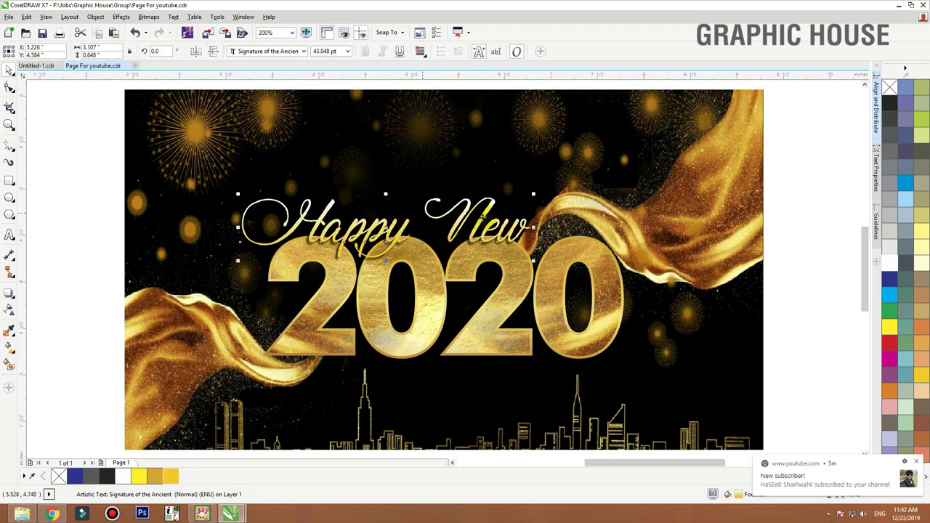
- Fill the Happy New lettering with solid white and deselect it
{"action": "left_click", "coordinate": [890, 261]}
{"action": "left_click", "coordinate": [826, 260]}
{"action": "scroll", "coordinate": [534, 255], "scroll_direction": "down", "scroll_amount": 3}
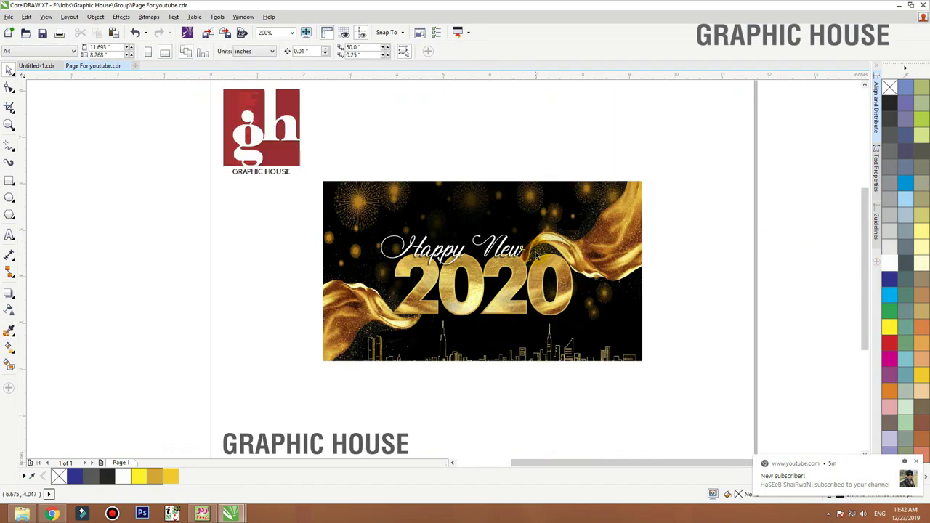
- Examine the finished Happy New 2020 design up close and within the whole page
{"action": "left_click", "coordinate": [484, 338]}
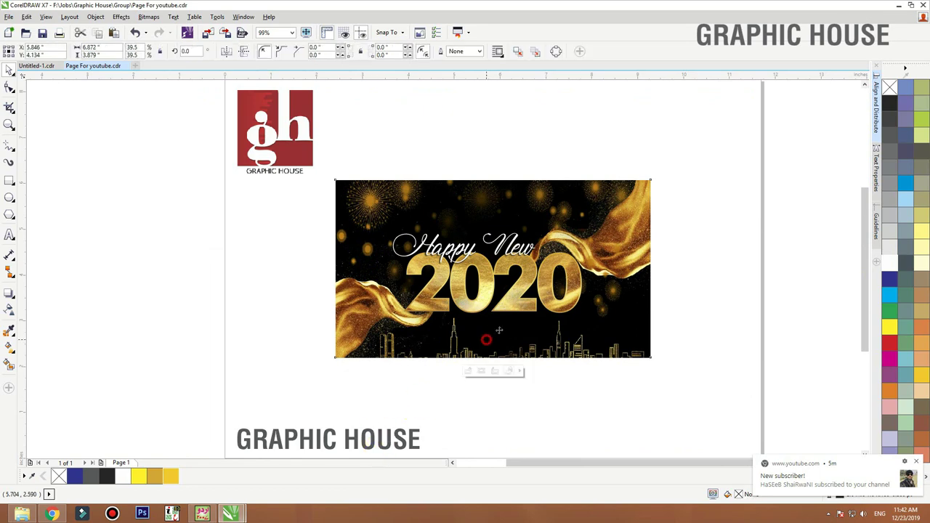
{"action": "key", "text": "shift+F2"}
{"action": "left_click", "coordinate": [783, 179]}
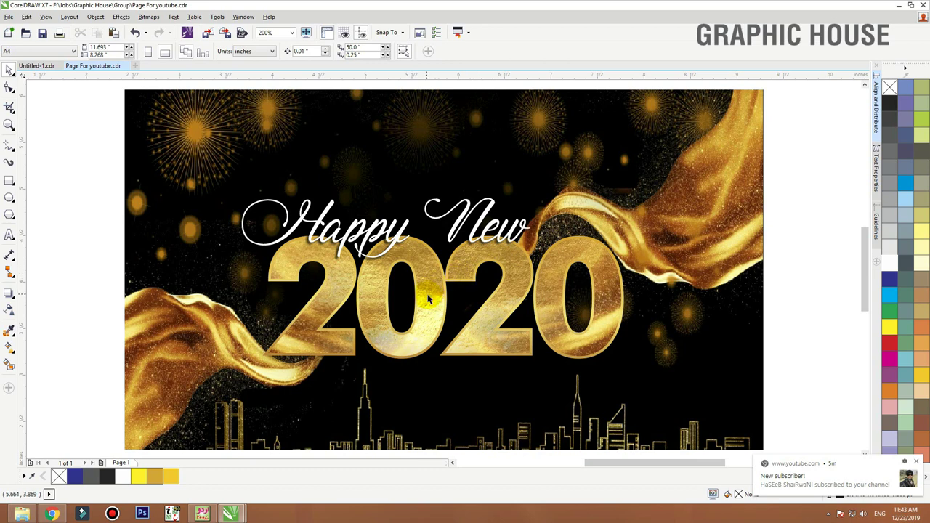
{"action": "left_click", "coordinate": [618, 290]}
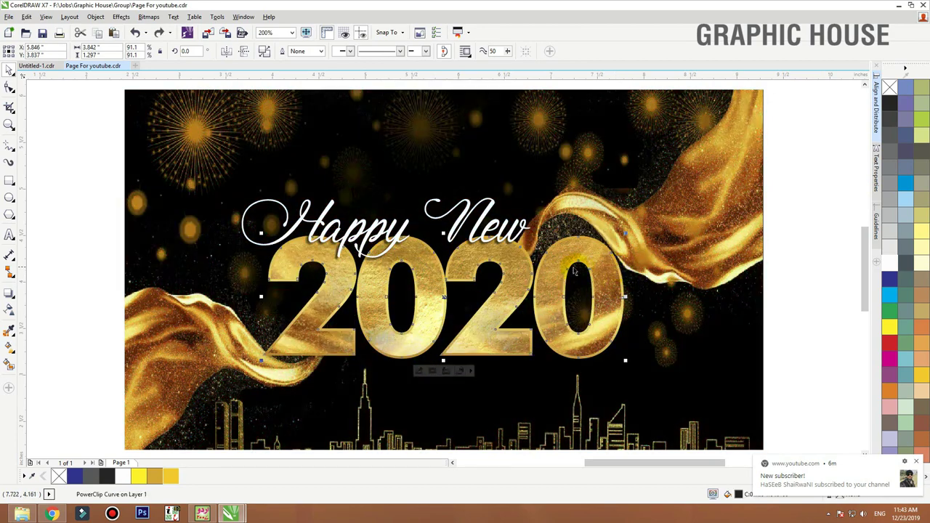
{"action": "scroll", "coordinate": [589, 268], "scroll_direction": "down", "scroll_amount": 2}
{"action": "left_click", "coordinate": [701, 213]}
{"action": "key", "text": "F2"}
{"action": "left_click_drag", "start_coordinate": [765, 128], "coordinate": [210, 448]}
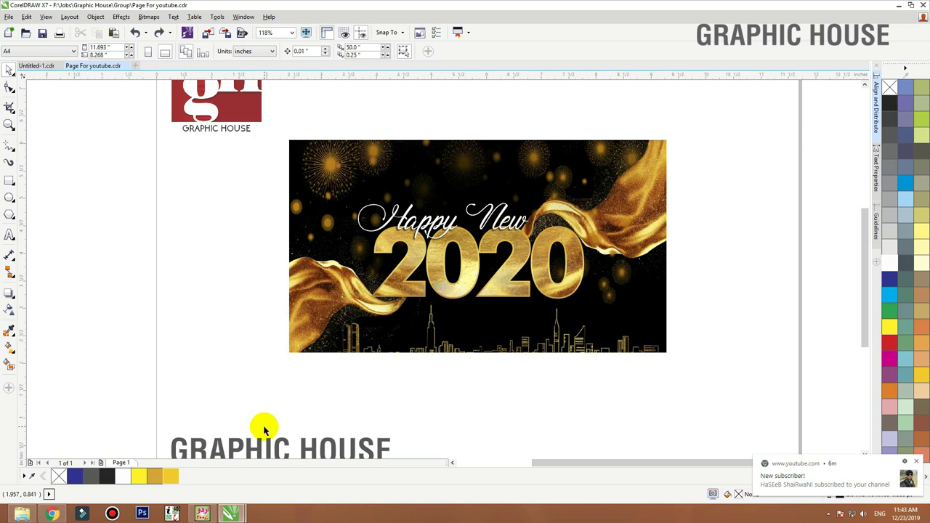
{"action": "scroll", "coordinate": [202, 371], "scroll_direction": "down", "scroll_amount": 1}
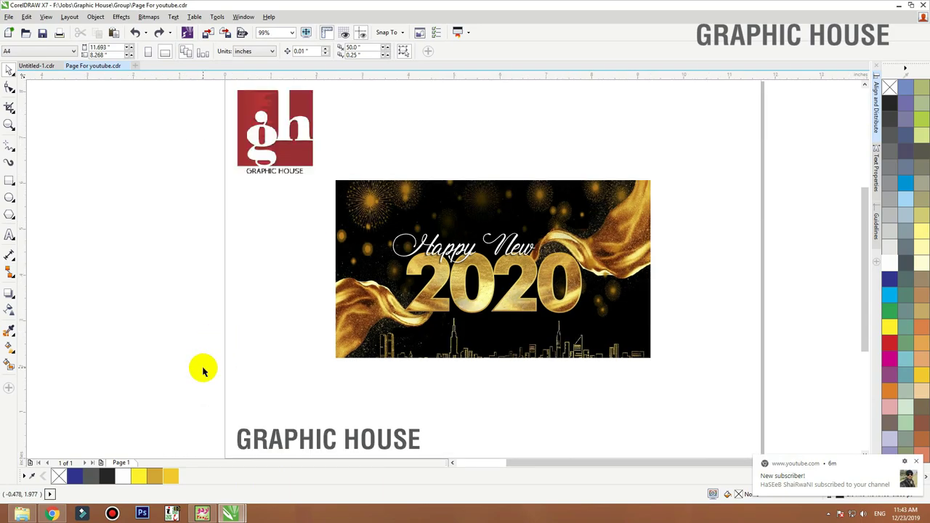